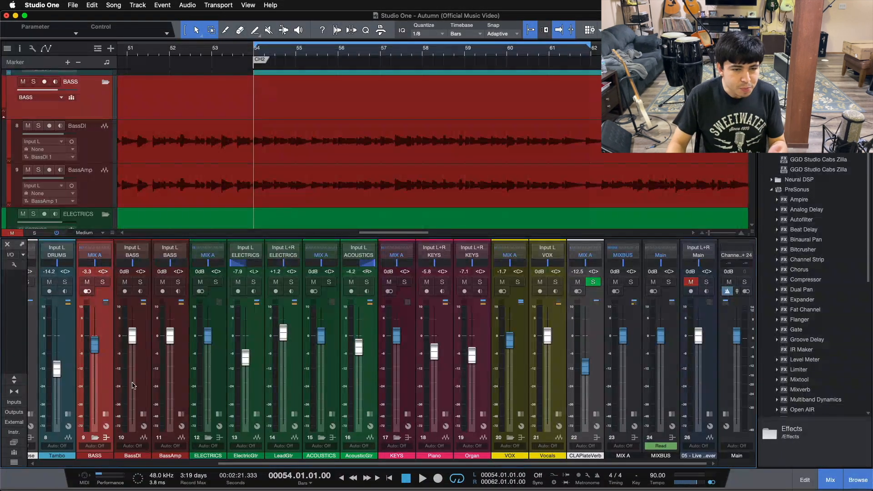
Step: Play the chorus from bar 54 and solo the BASS bus during playback to hear the bass on its own
scroll(390, 168, up, 5)
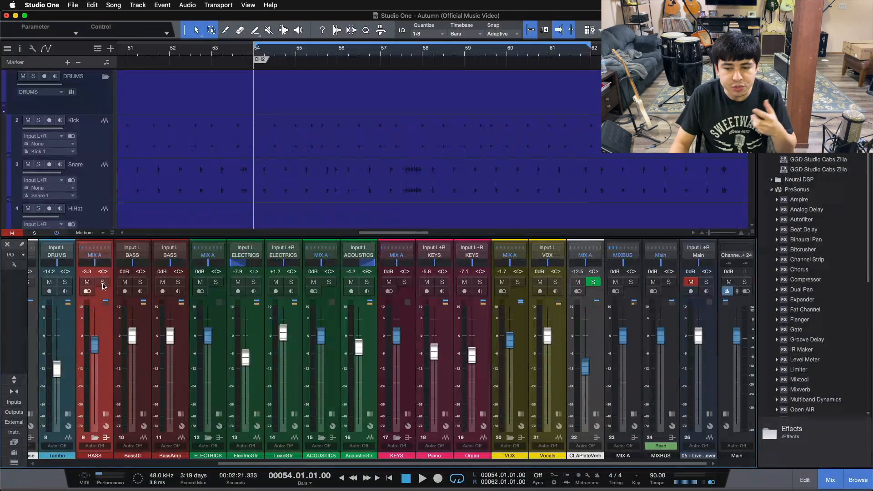
scroll(393, 163, down, 5)
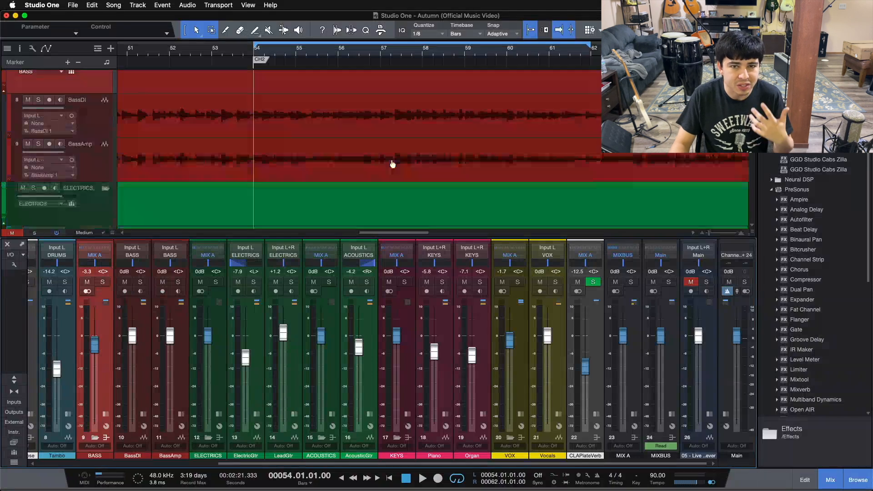
scroll(400, 166, up, 1)
scroll(410, 168, up, 4)
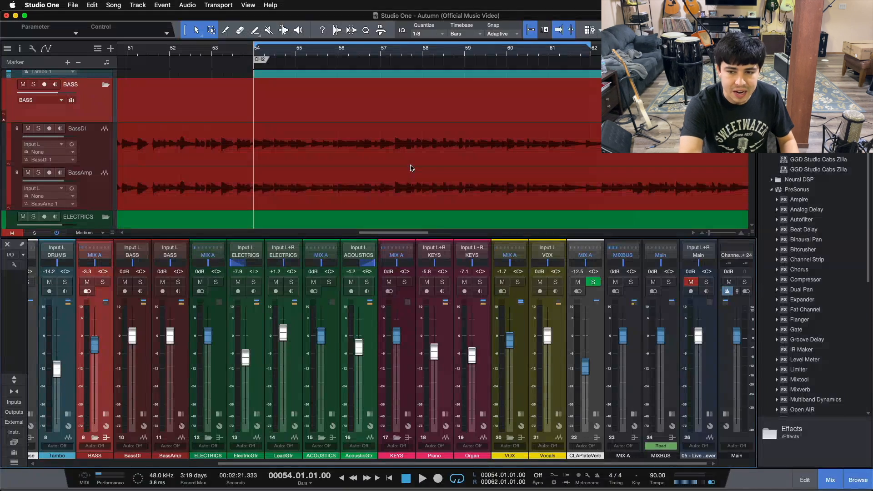
key(space)
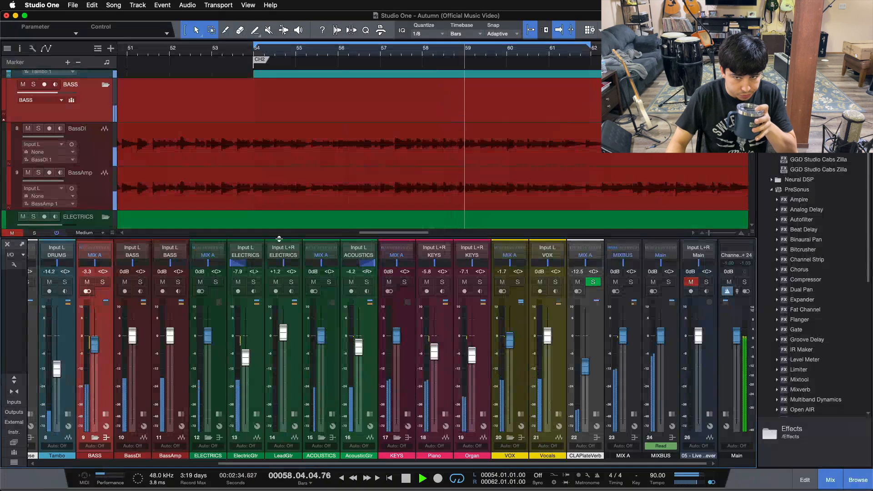
click(104, 282)
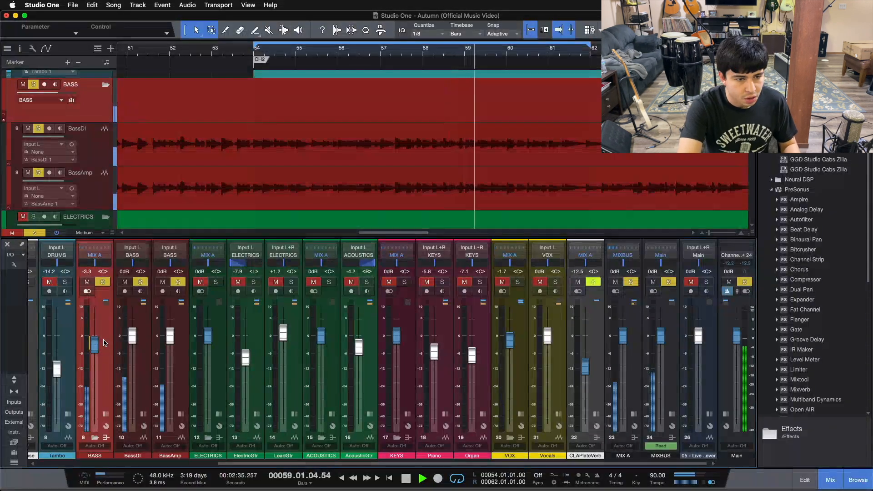
key(space)
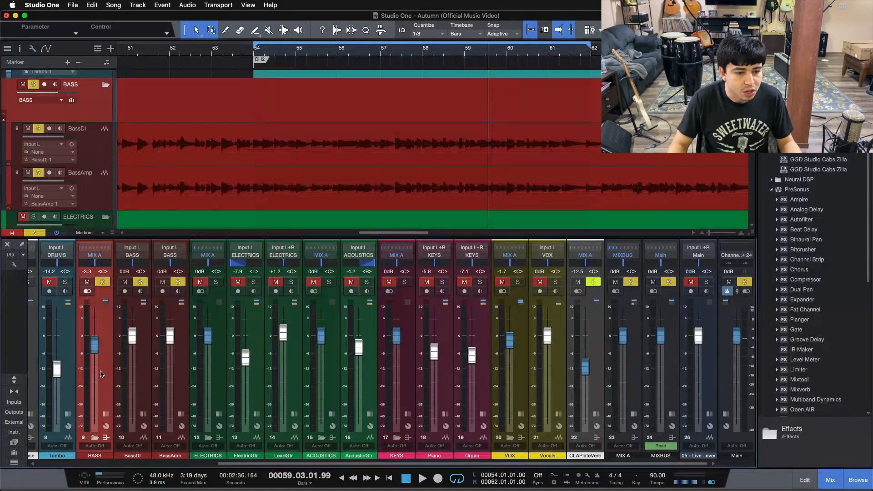
Step: Expand the insert racks of the BASS bus and the BassDI and BassAmp channels to review their effects
click(105, 412)
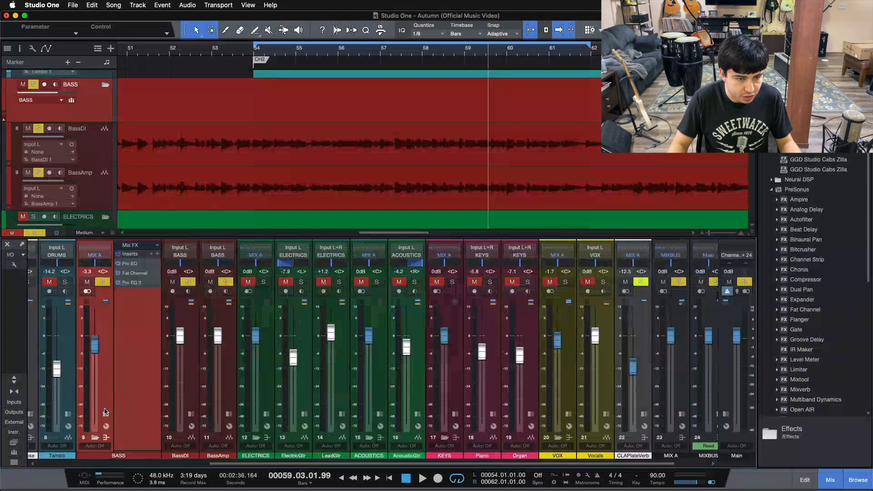
click(191, 414)
click(277, 415)
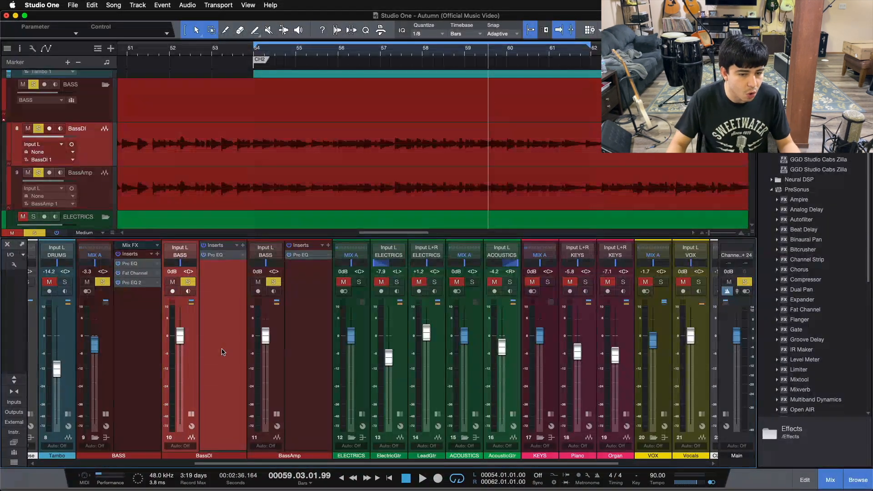
click(302, 345)
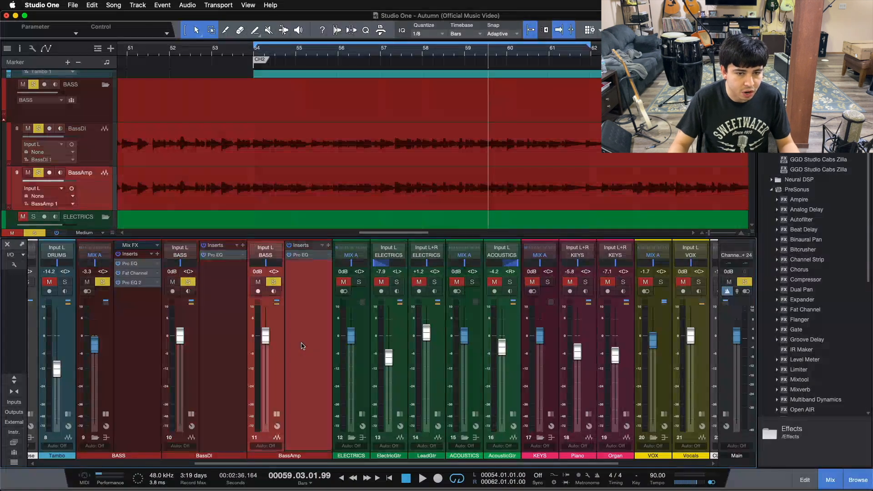
click(214, 324)
click(149, 334)
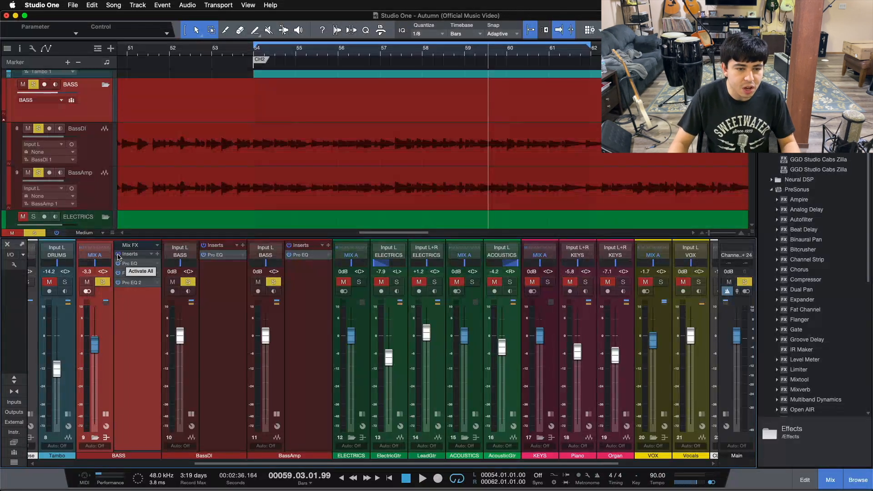
click(235, 368)
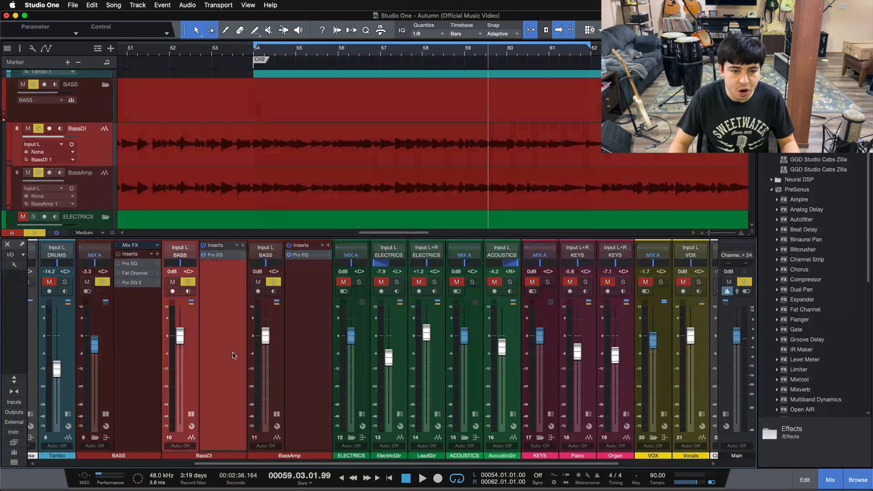
click(267, 330)
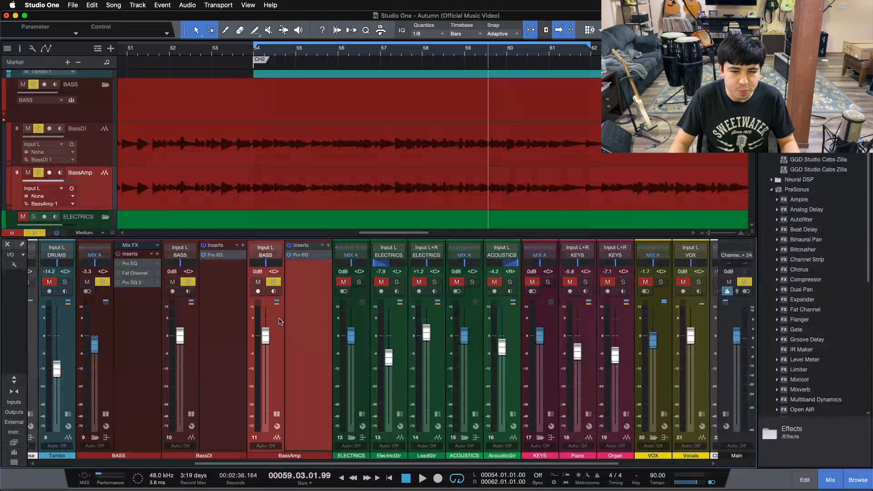
click(228, 309)
Step: Play the soloed bass from bar 54, switching all BASS bus inserts on and off to compare the sound
key(KP_1)
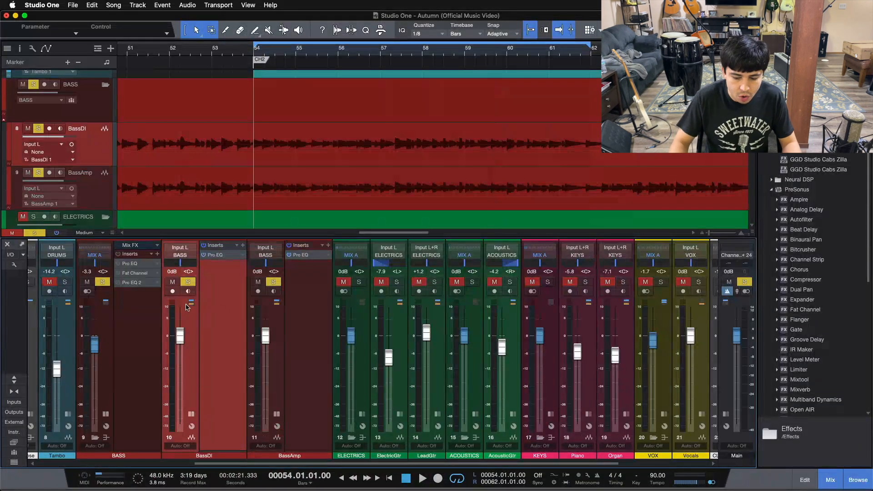
key(space)
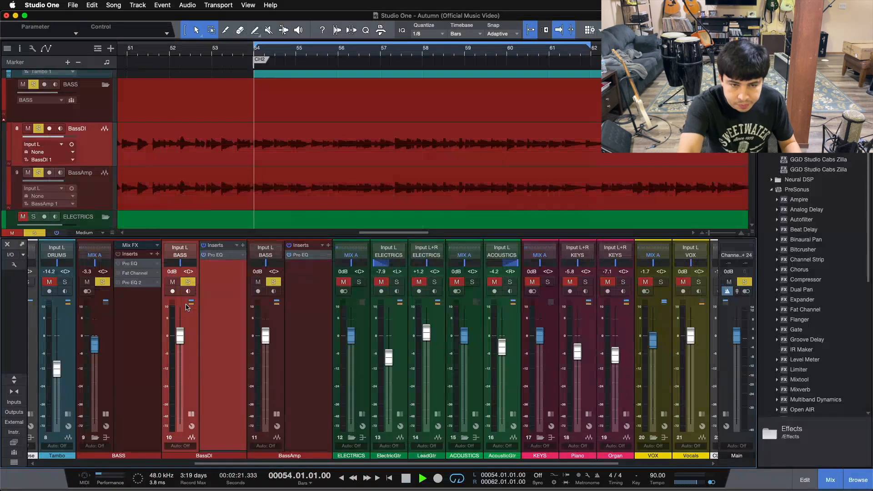
click(119, 253)
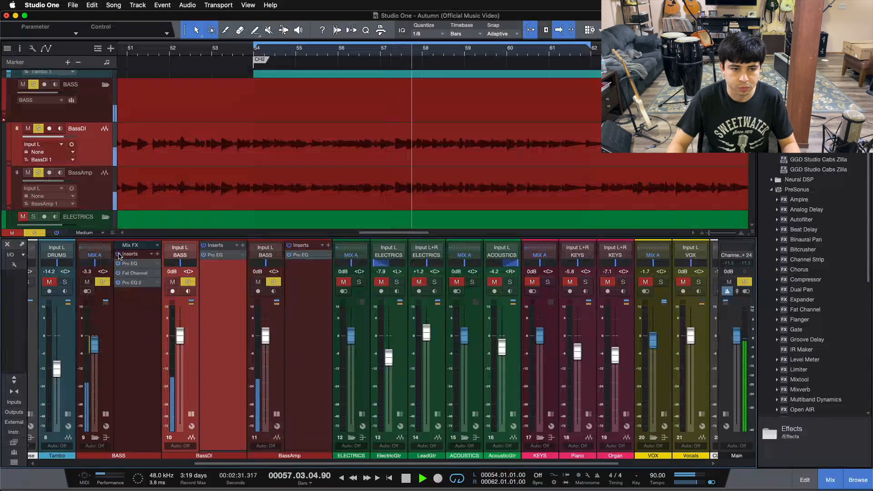
click(119, 255)
click(119, 254)
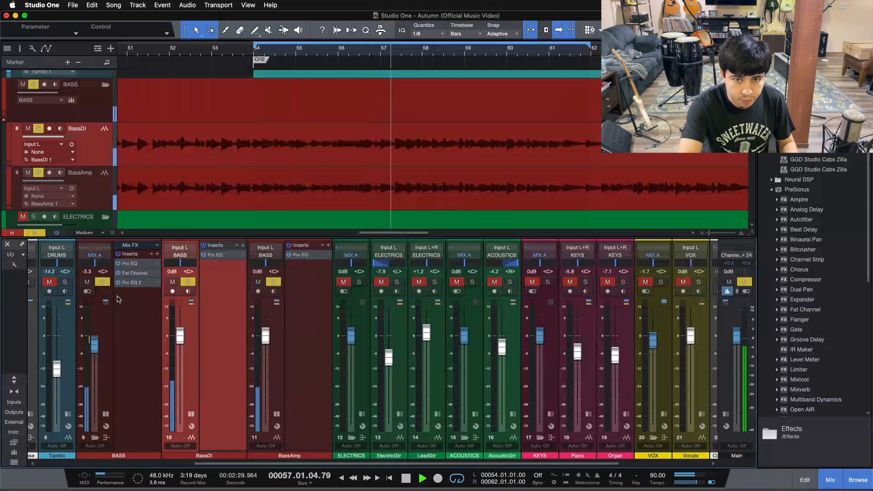
key(space)
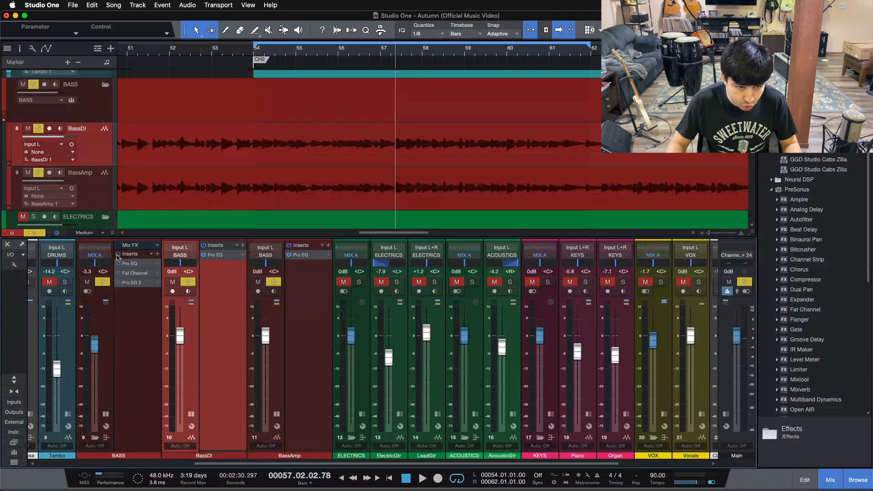
Step: Open the Pro EQ on BassDI and compare its filter settings with those of the BassAmp Pro EQ
click(308, 313)
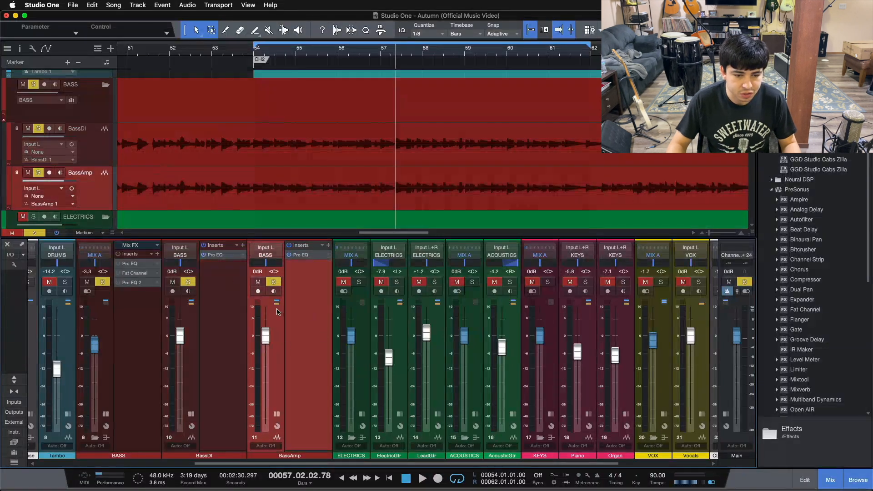
click(218, 324)
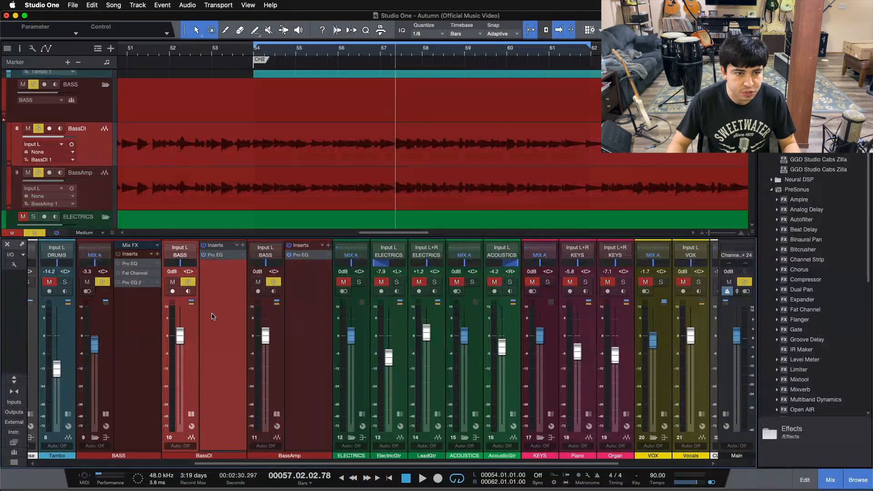
double_click(217, 257)
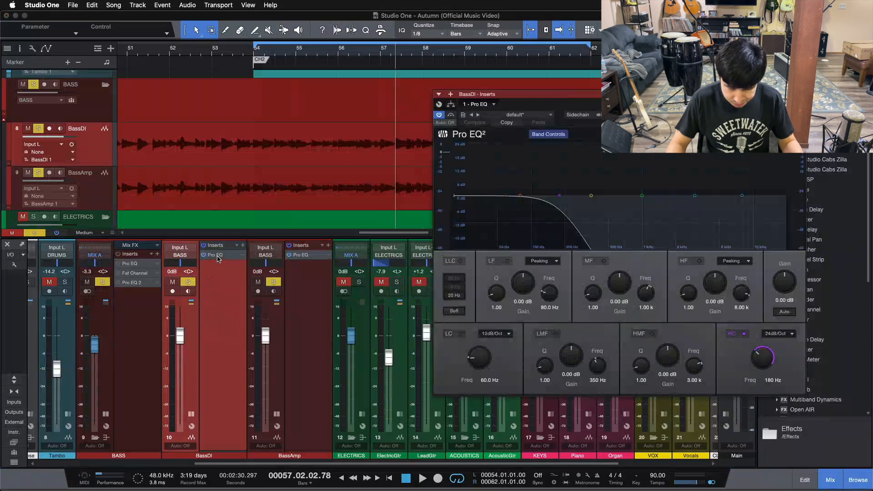
drag(626, 115, 534, 173)
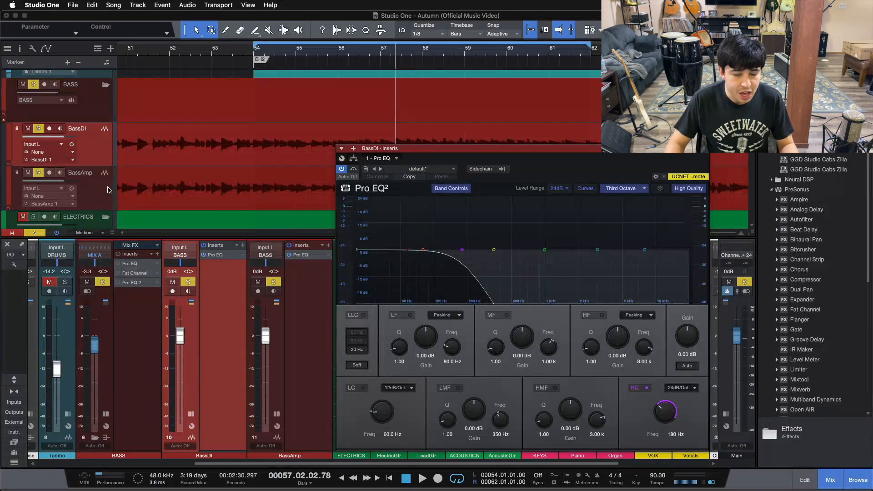
click(217, 339)
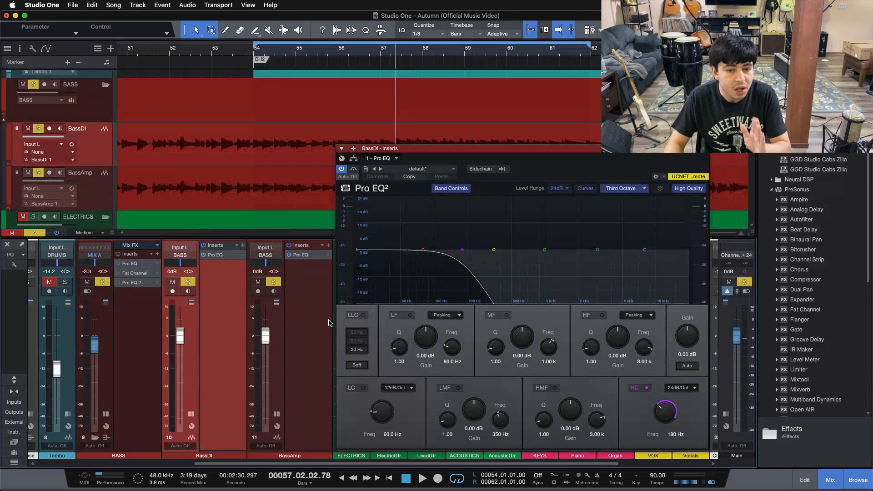
click(310, 323)
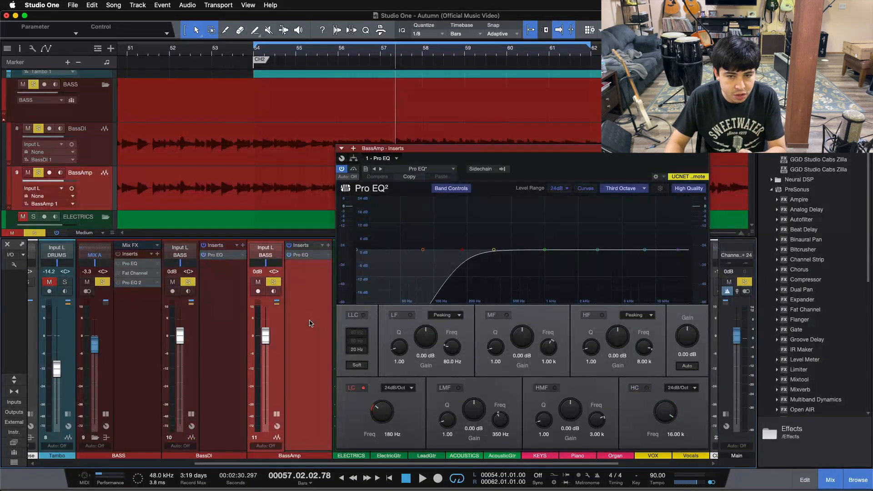
click(203, 304)
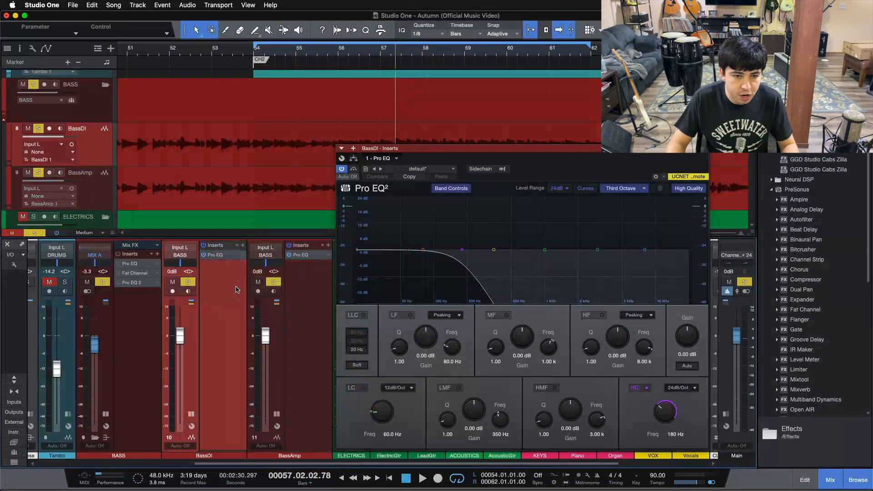
Step: Take BassAmp out of solo and listen to BassDI alone while watching its Pro EQ spectrum
click(274, 281)
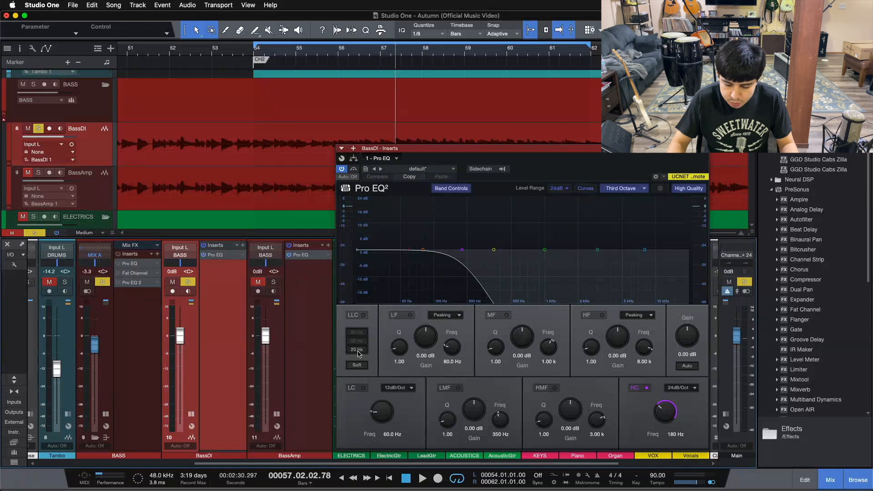
key(space)
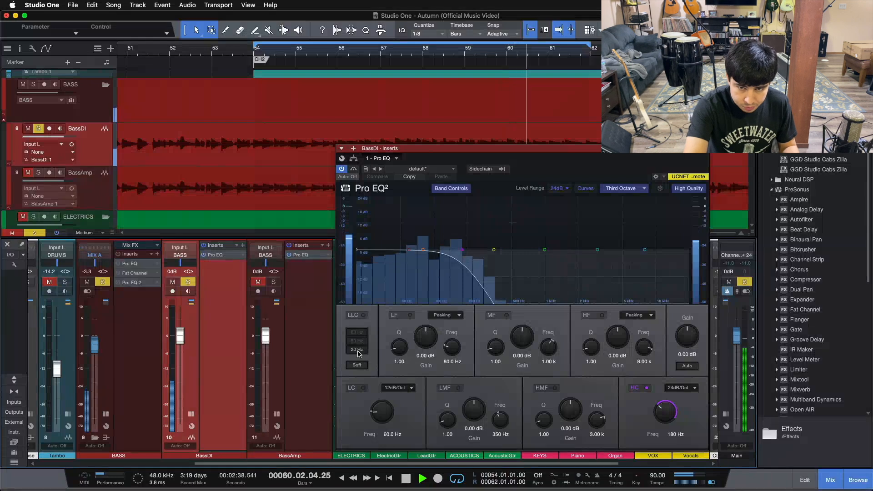
key(space)
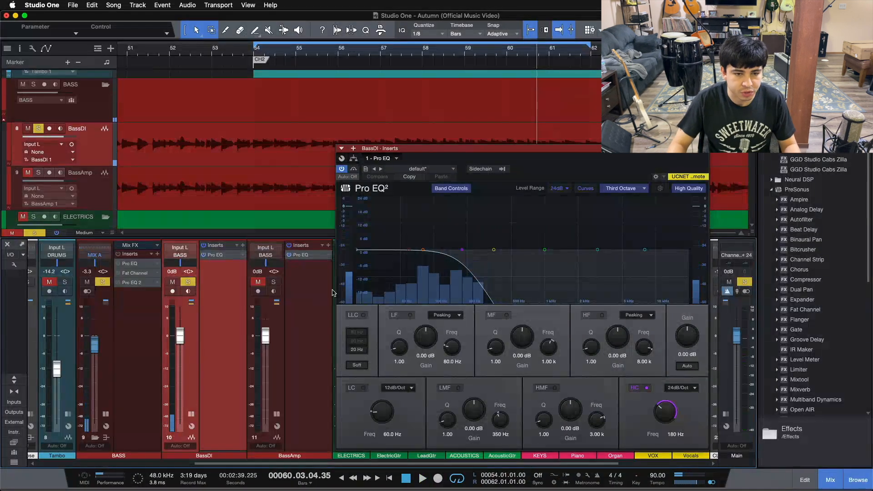
Step: Solo only BassAmp, listen to it with its Pro EQ displayed, and clear the solo
click(298, 327)
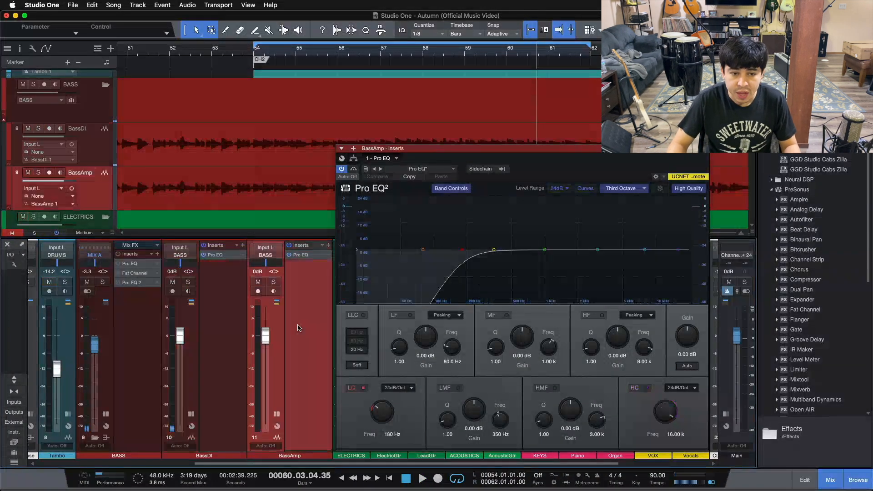
click(269, 282)
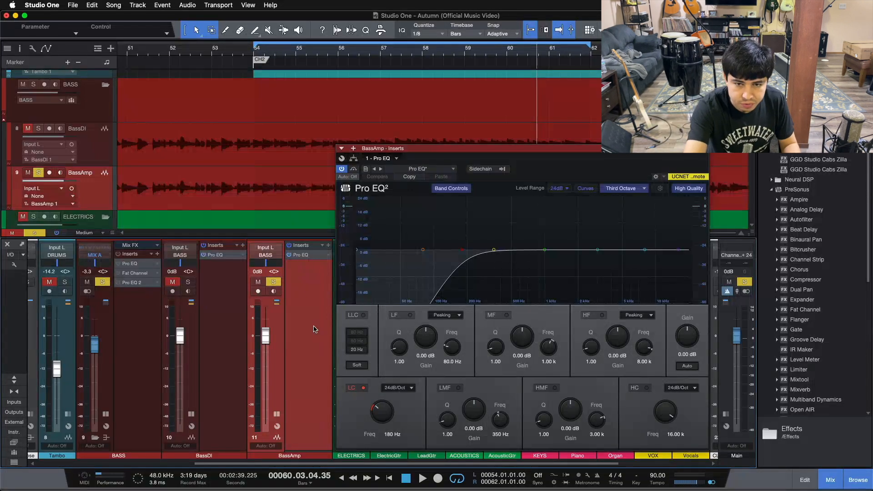
key(space)
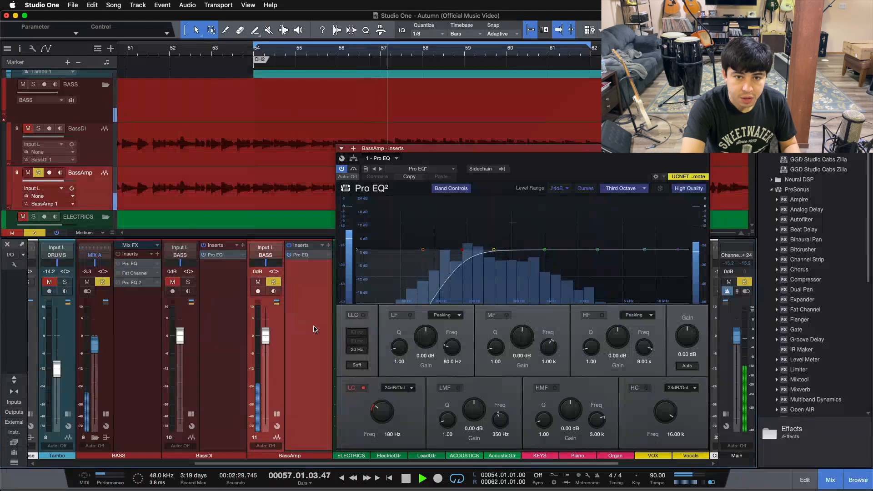
key(space)
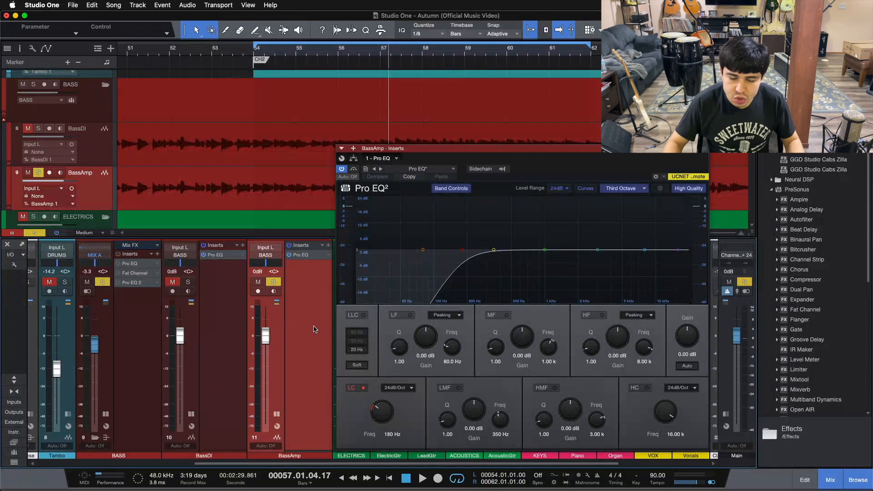
key(shift+s)
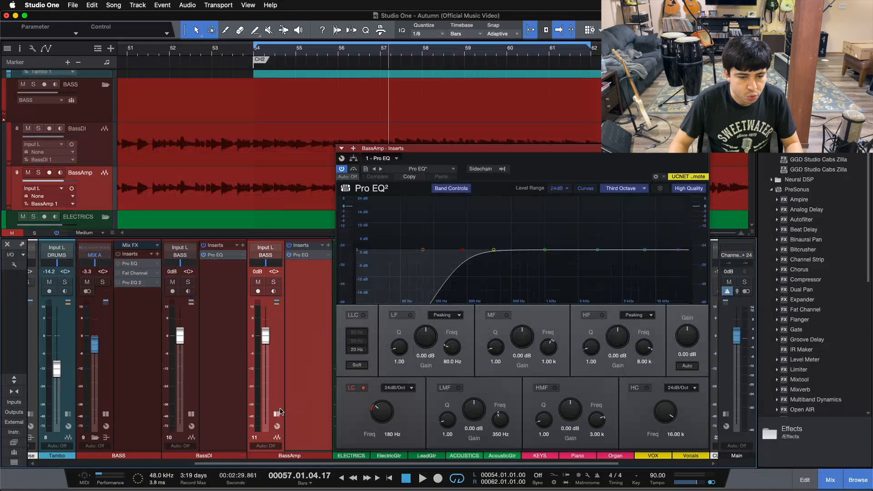
Step: Collapse the BassAmp and BassDI insert racks and close the Pro EQ window
click(278, 413)
click(191, 414)
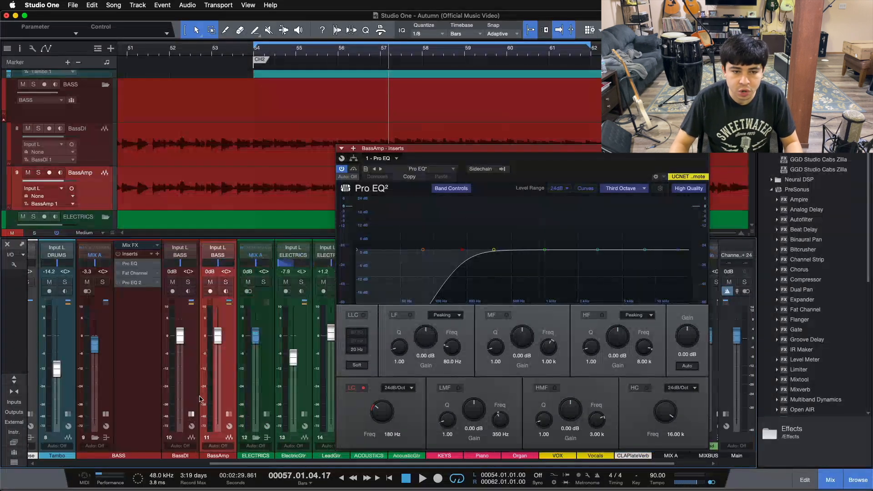
click(702, 154)
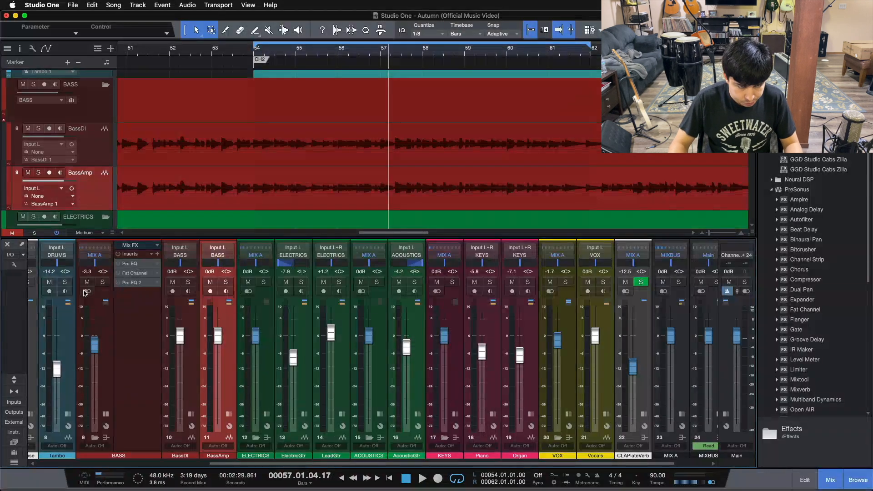
Step: Solo the BASS bus again and select its channel for a look at its inserts
click(102, 282)
click(130, 355)
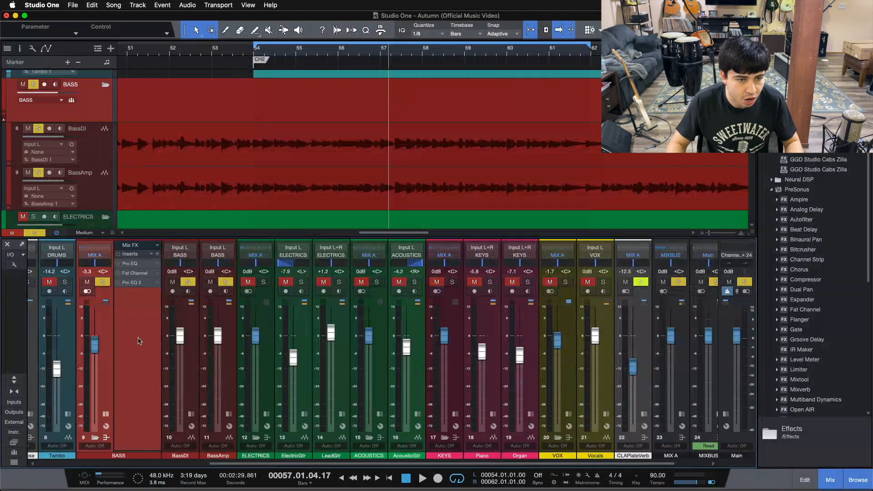
Step: Open the BASS bus's first Pro EQ, enable the plug-in, and bypass its LMF, MF and HMF bands so only the low cut stays active
click(131, 263)
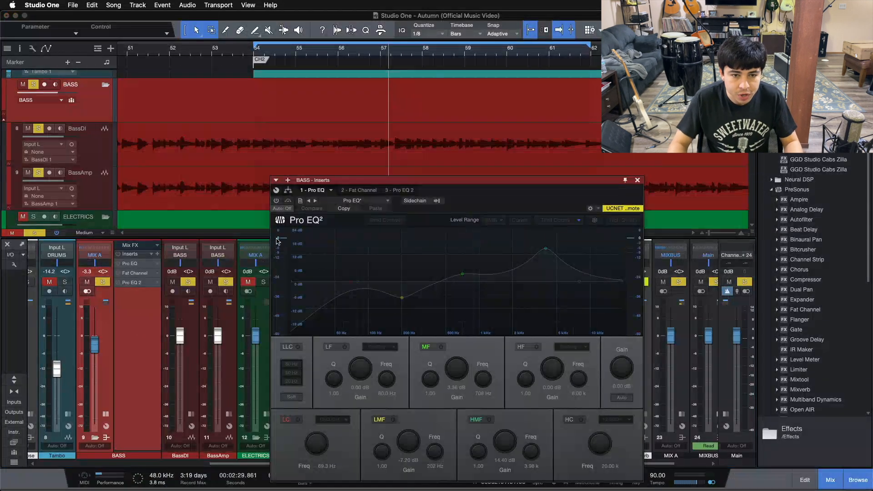
click(276, 201)
click(426, 347)
click(476, 419)
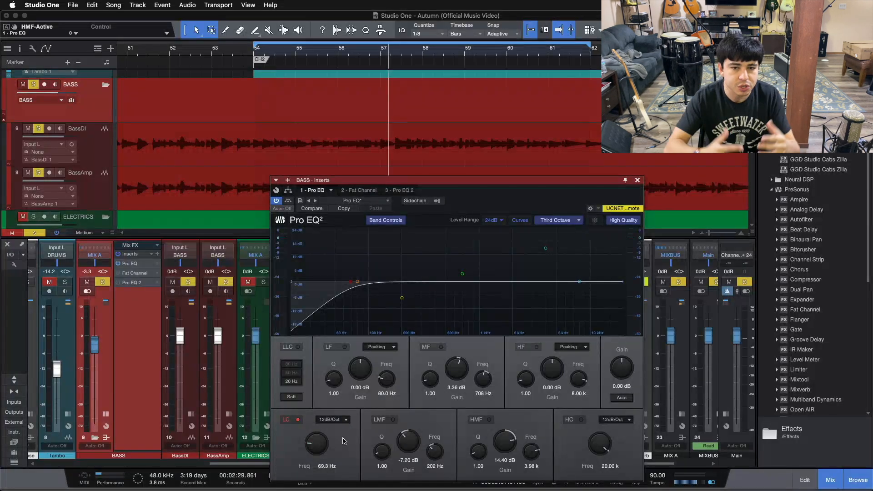
Step: Play the bass from bar 54 and compare the Pro EQ low cut bypassed and engaged, leaving it engaged
key(space)
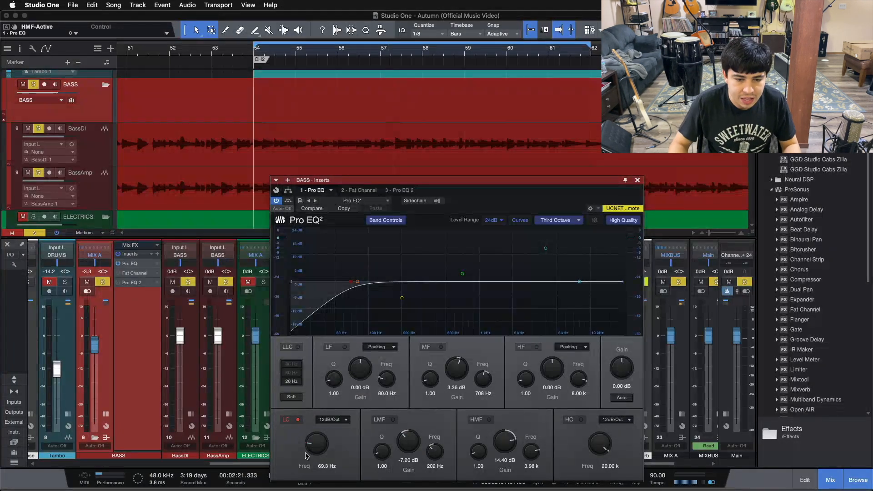
click(297, 419)
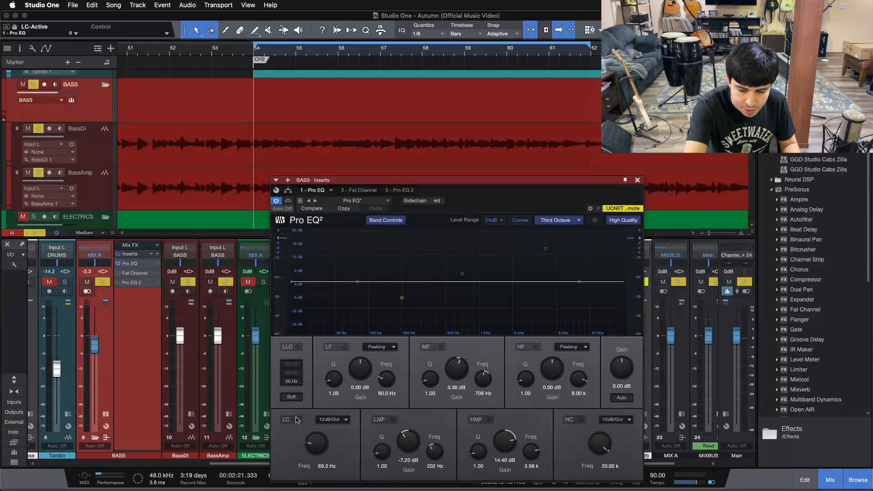
key(space)
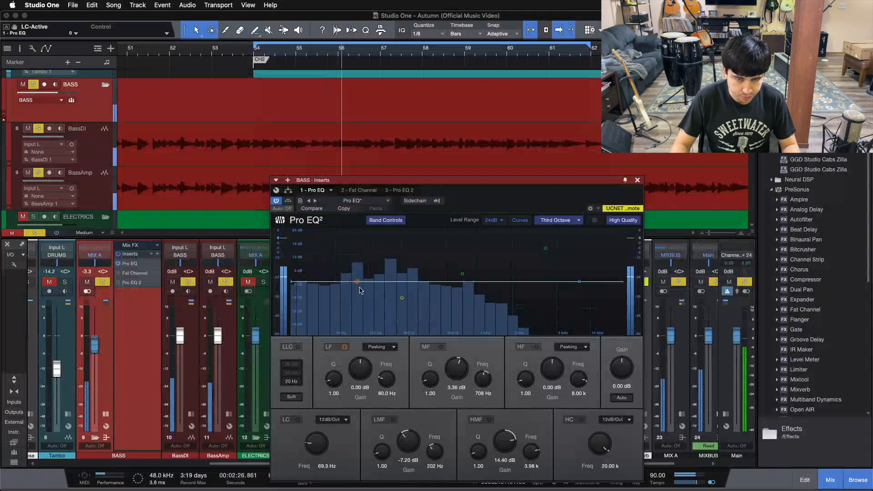
click(293, 422)
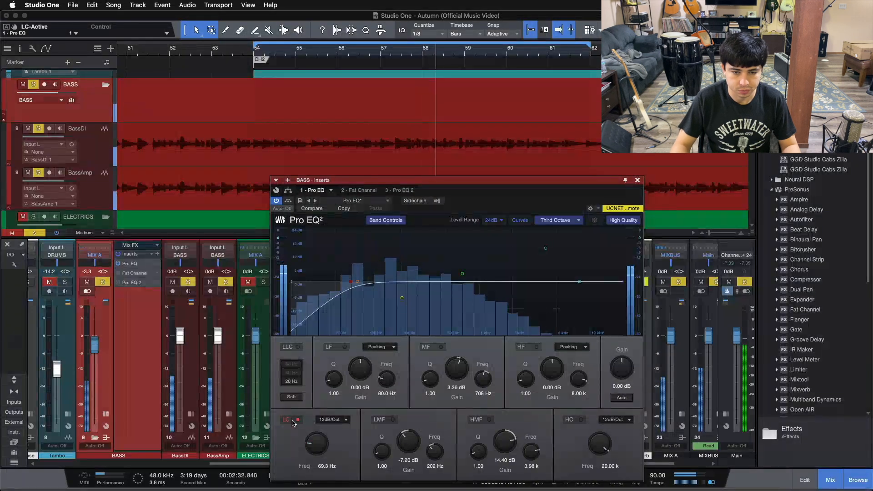
click(293, 421)
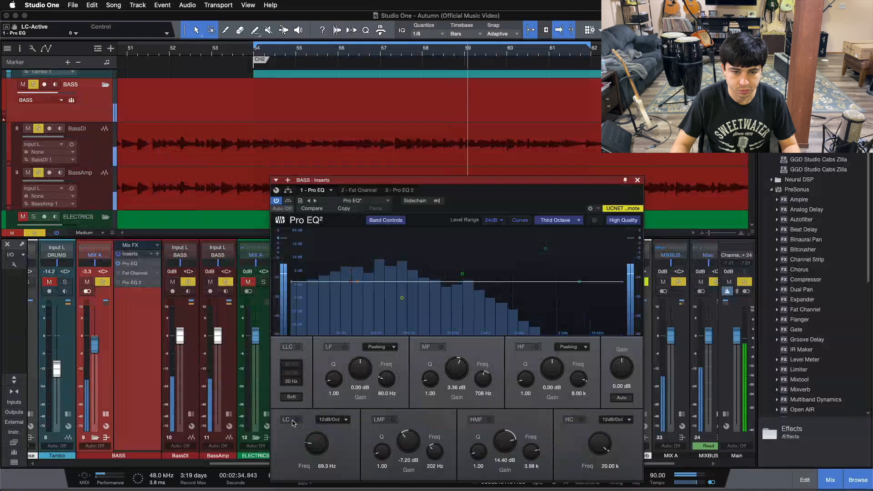
click(293, 422)
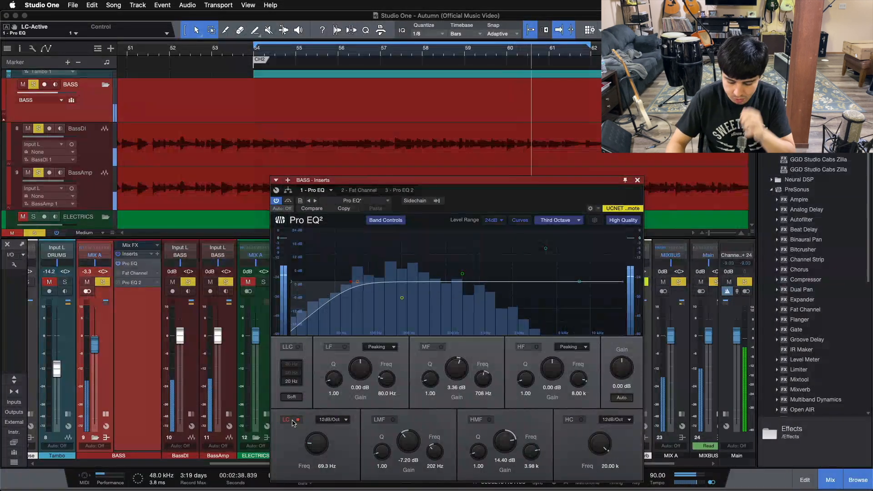
click(293, 422)
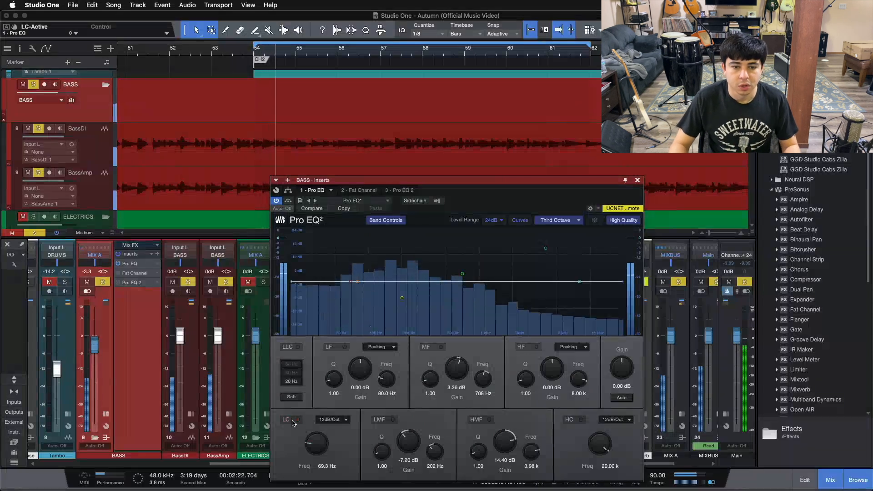
click(293, 421)
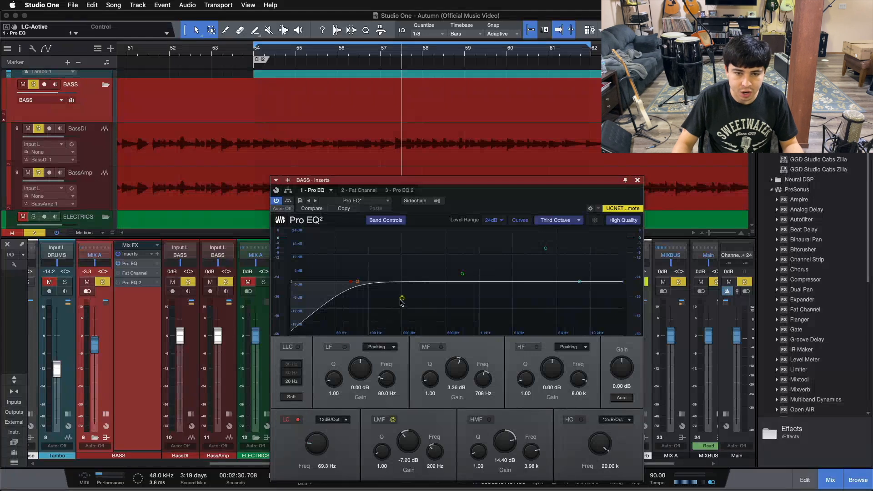
Step: Enable the LMF band of the Pro EQ, comparing the bass with and without it during playback
click(392, 419)
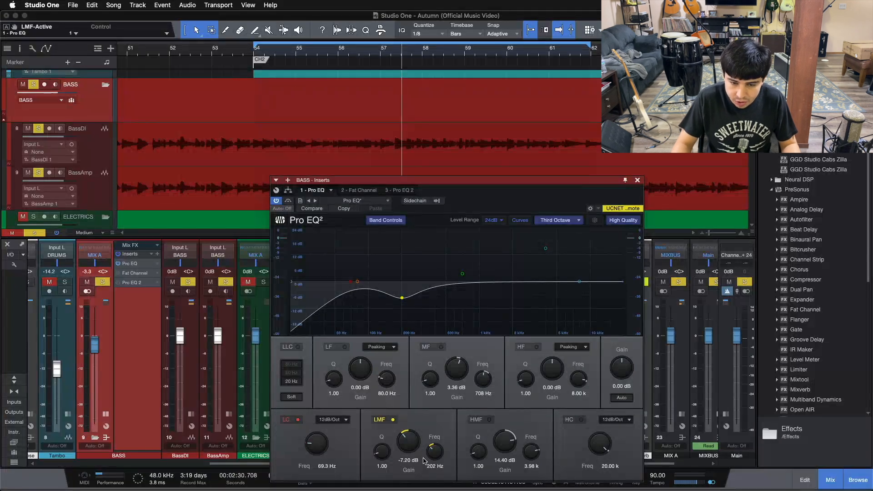
click(393, 419)
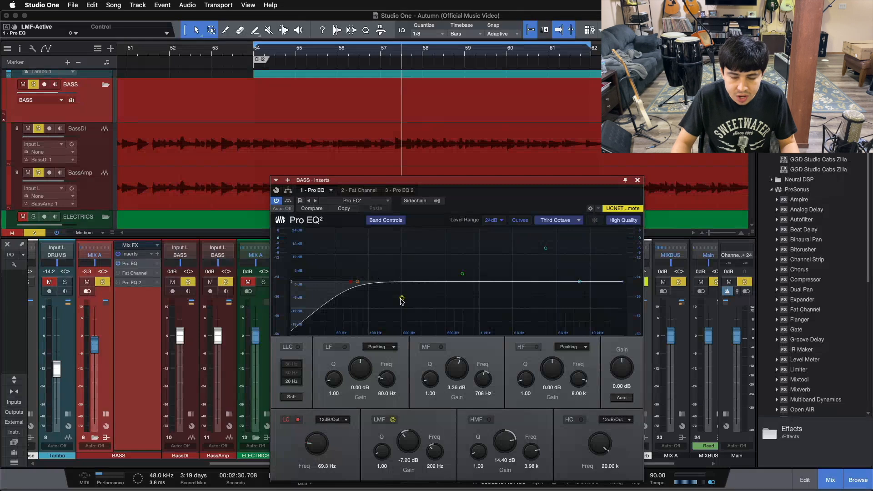
key(space)
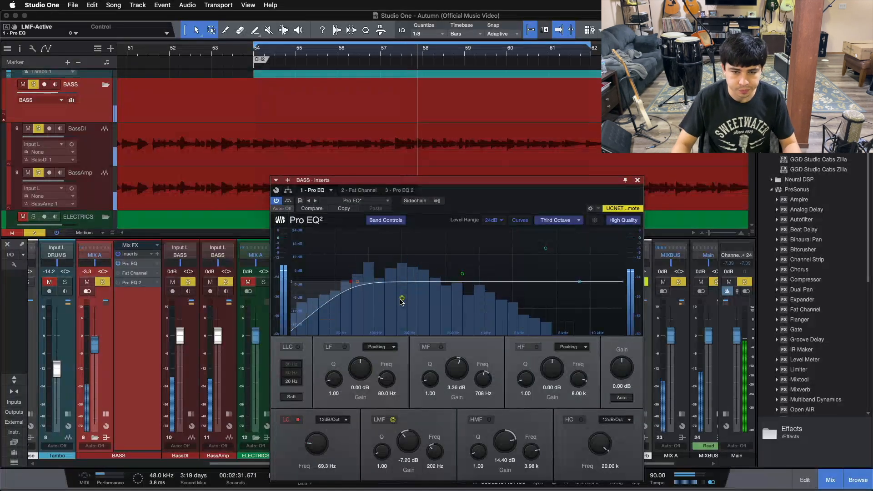
click(387, 420)
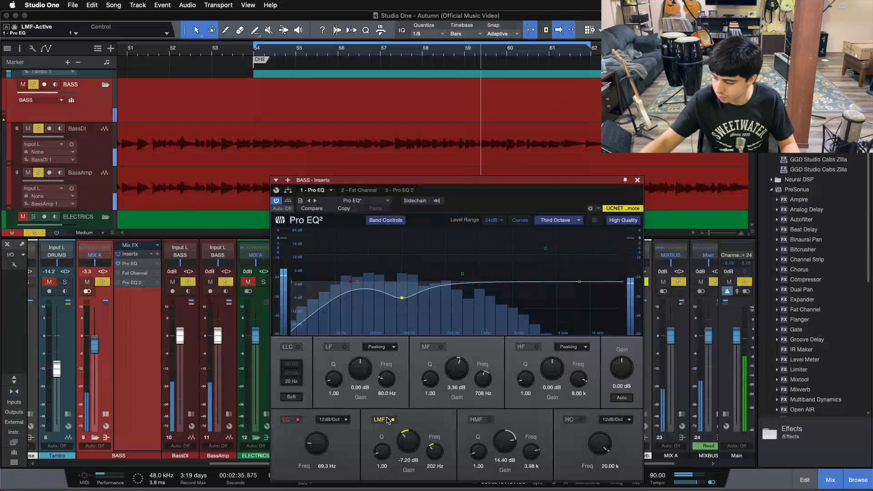
click(387, 420)
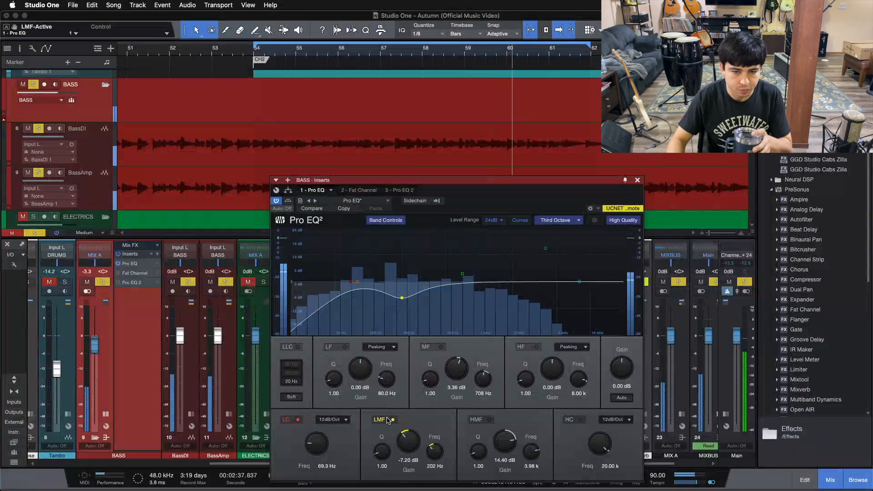
key(space)
click(388, 420)
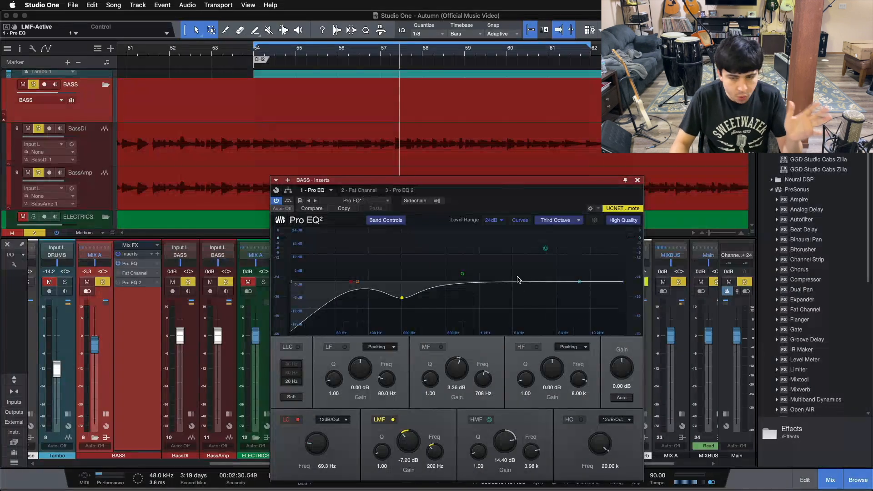
Step: Show the BASS bus's Fat Channel compressor, move its window down over the mixer, and set the release to 50 ms
click(368, 191)
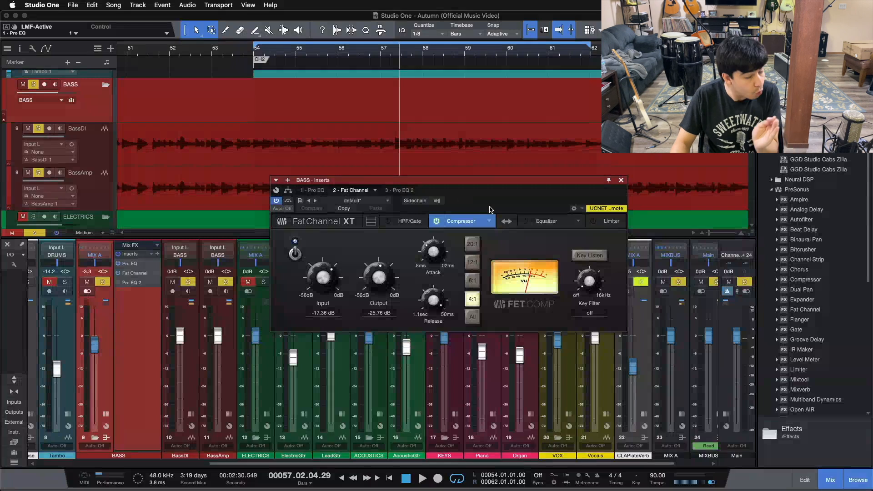
drag(488, 205, 458, 272)
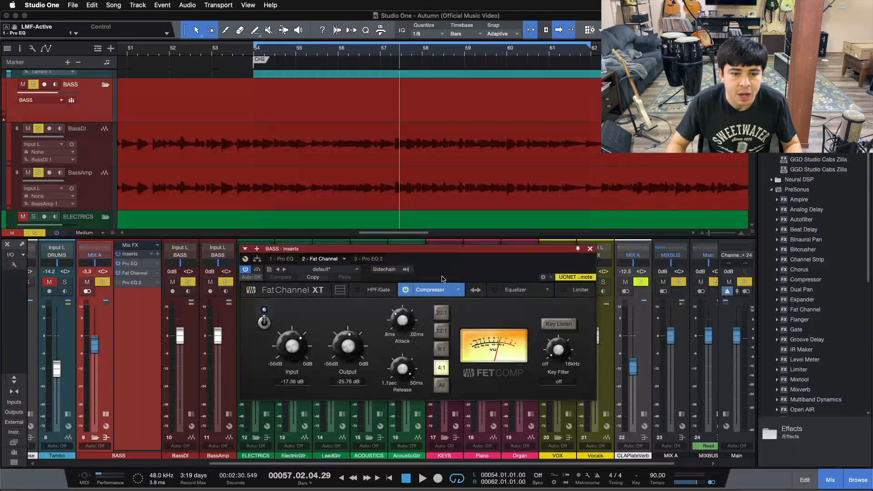
drag(475, 263, 482, 286)
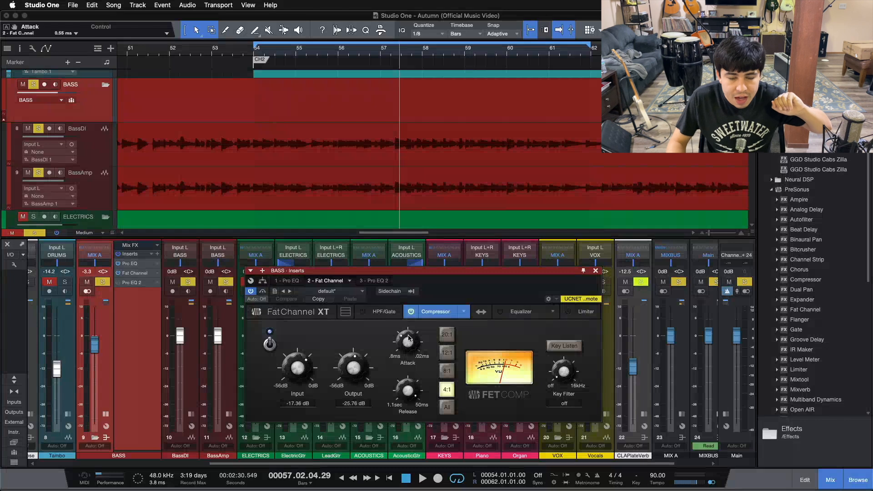
drag(412, 391, 415, 365)
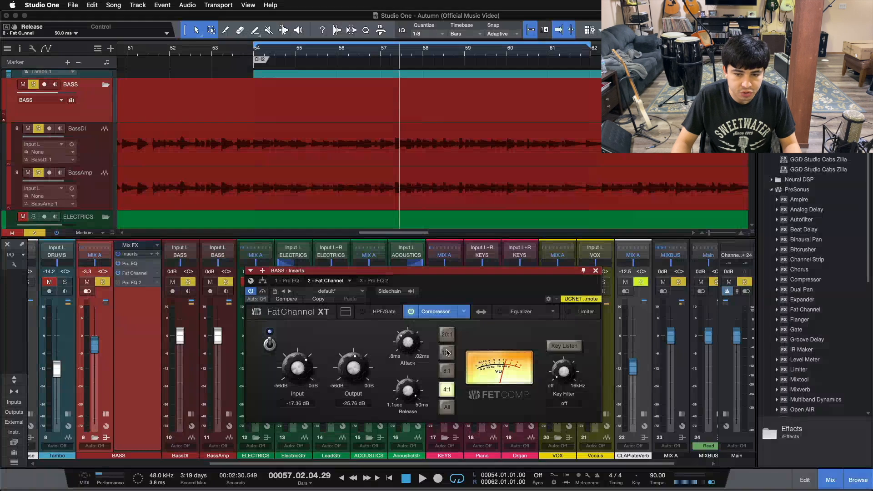
Step: Play the bass from bar 54 and compare it with the Fat Channel compressor off and on, leaving the compressor on
key(space)
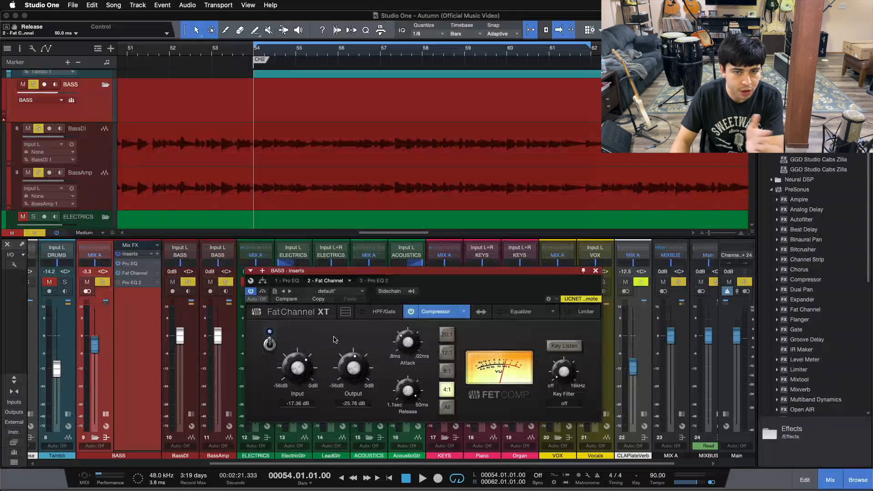
click(269, 344)
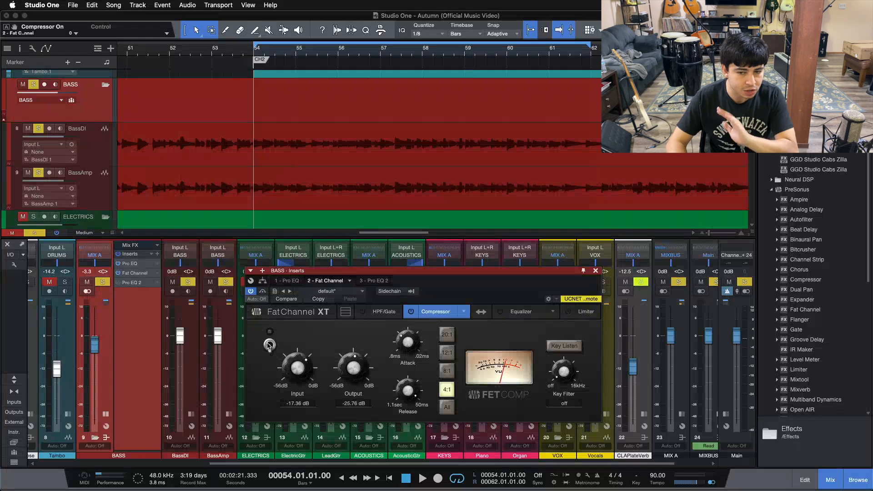
key(space)
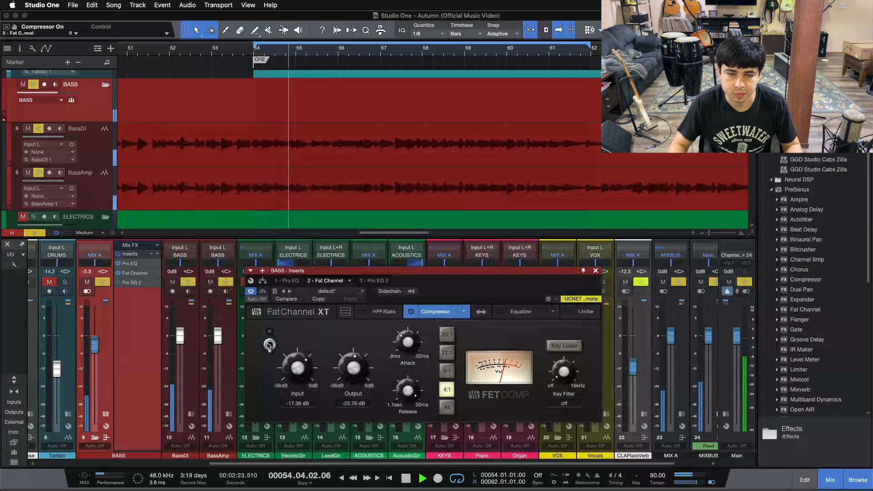
click(268, 344)
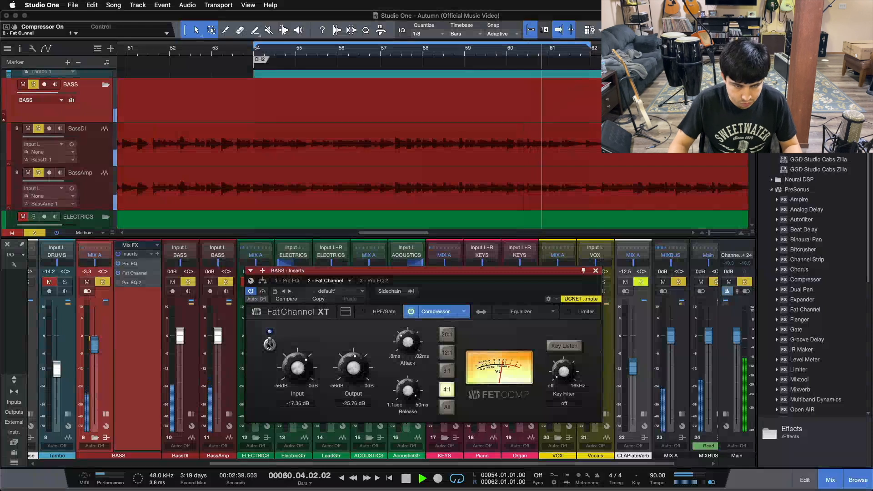
click(269, 344)
click(269, 344)
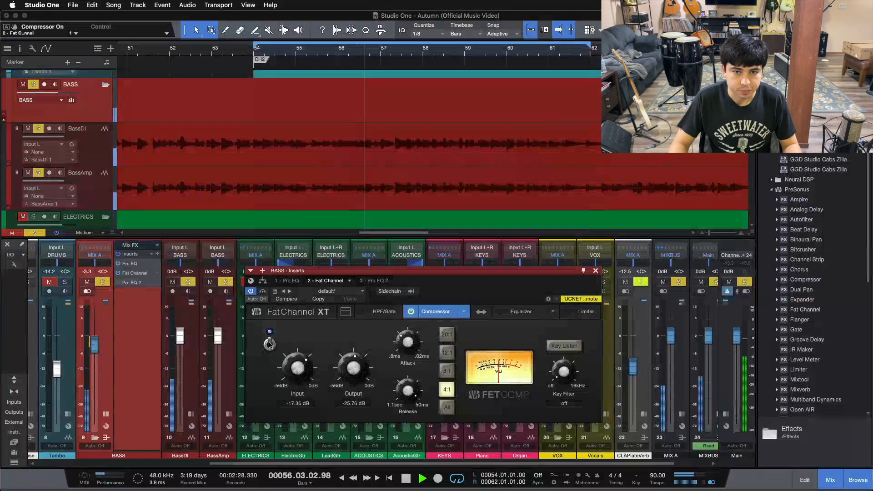
click(269, 344)
click(269, 344)
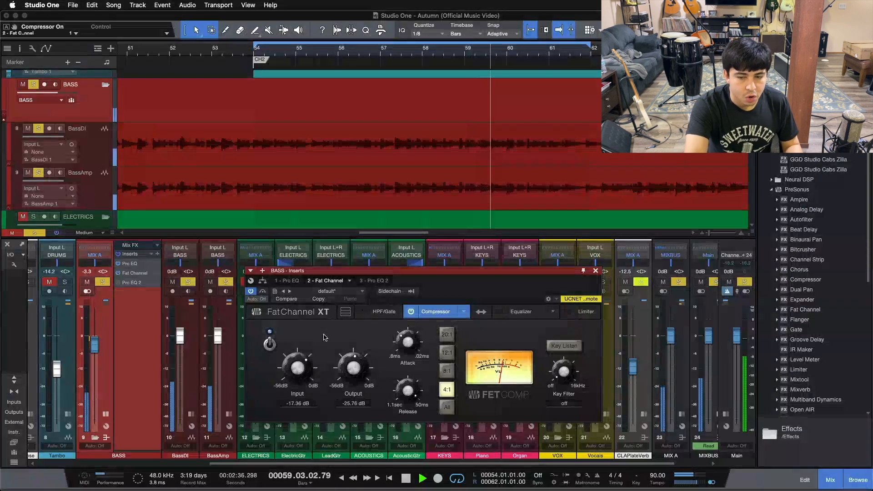
key(space)
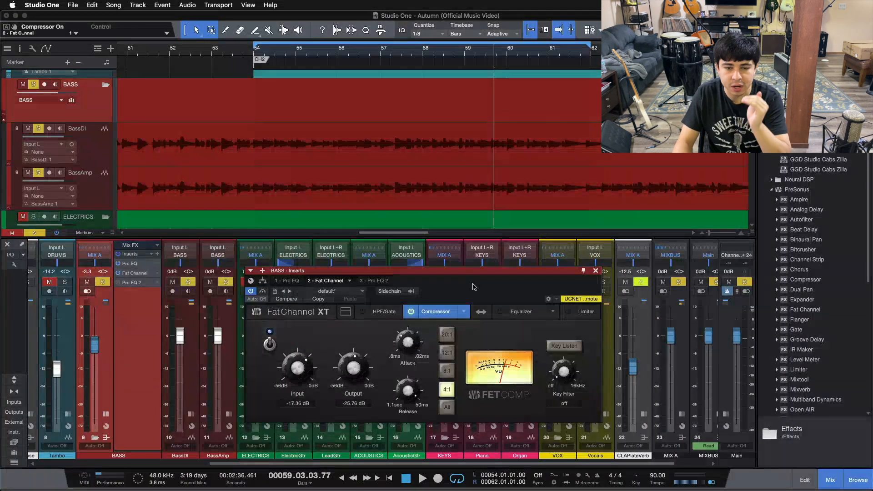
Step: Repeat the listening comparison from bar 54 with the Fat Channel compressor bypassed and engaged, and stop playback with it engaged
click(269, 345)
key(space)
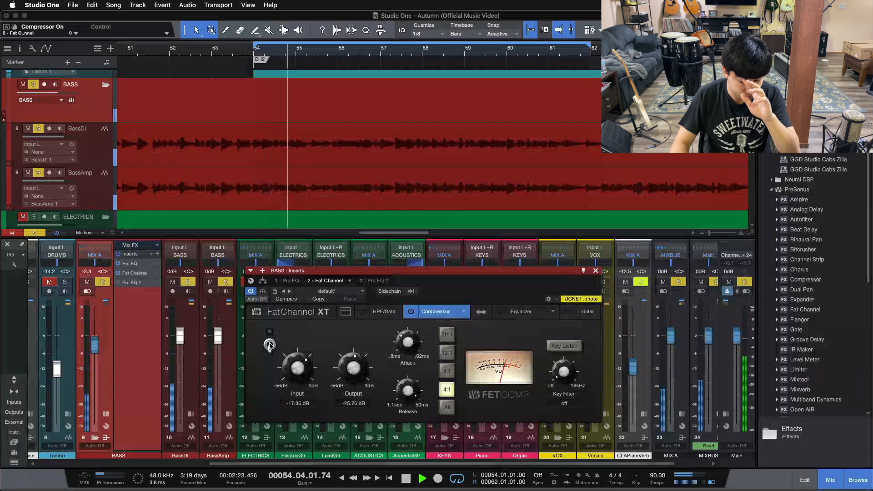
click(270, 344)
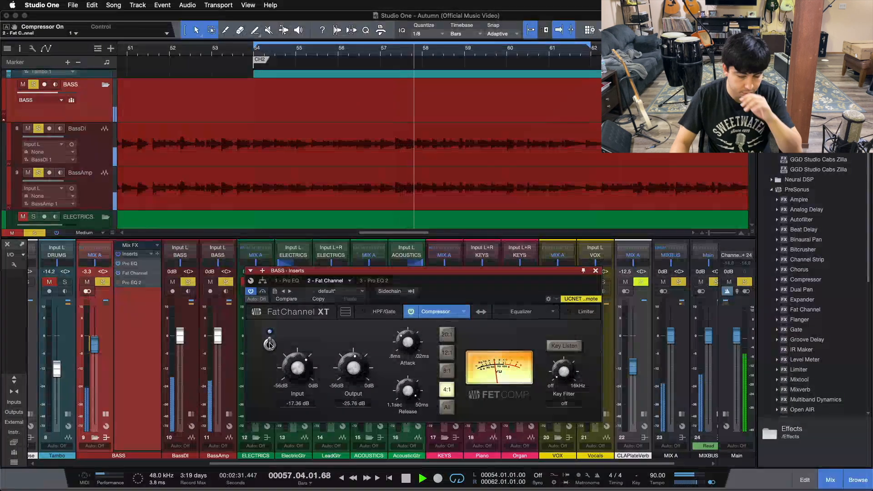
click(270, 345)
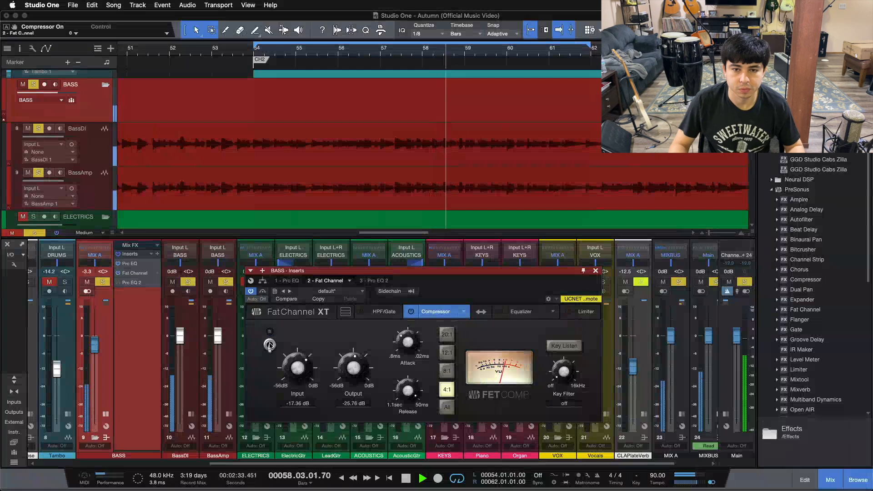
click(270, 344)
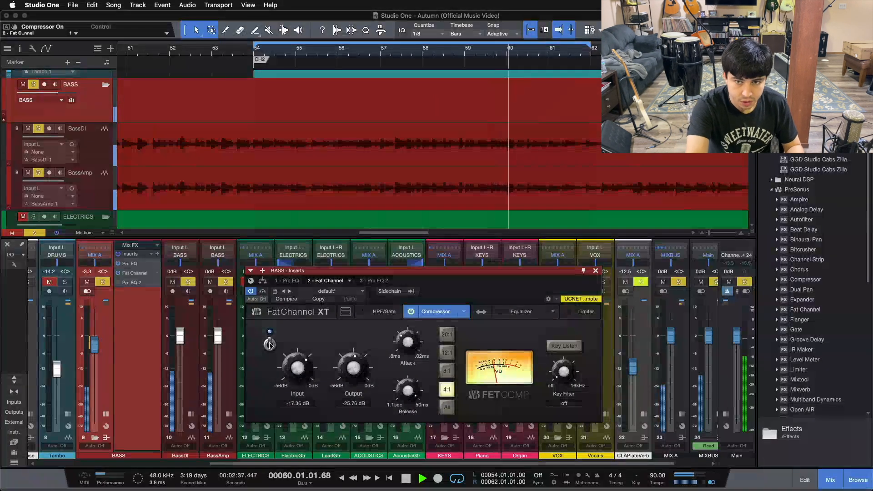
key(space)
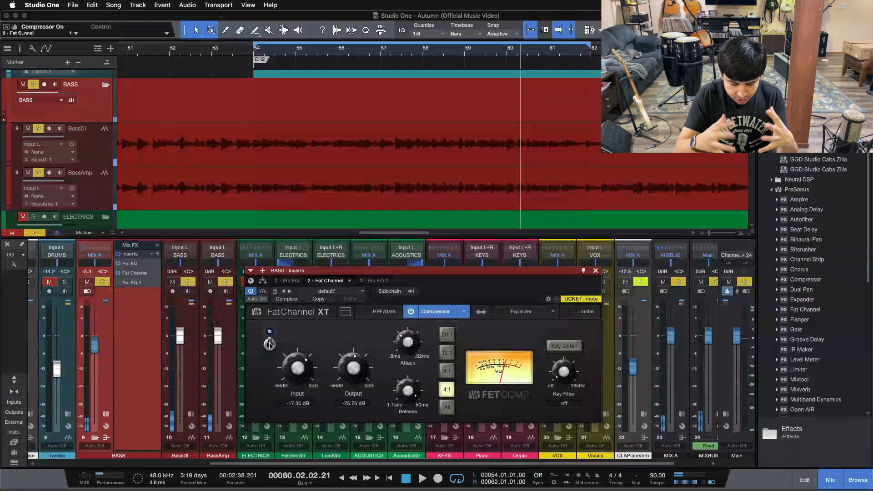
Step: Reopen the BASS bus's first Pro EQ, enable its MF band, and reposition the plug-in window so all bands are in view
click(130, 263)
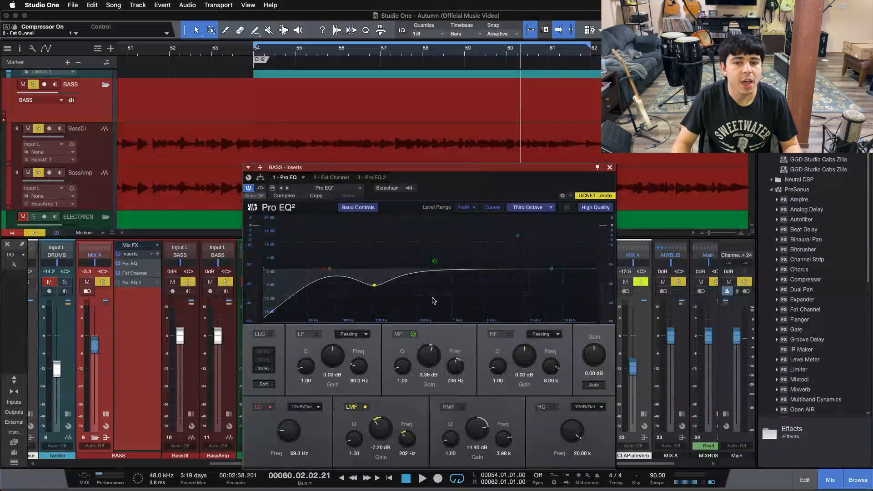
click(406, 336)
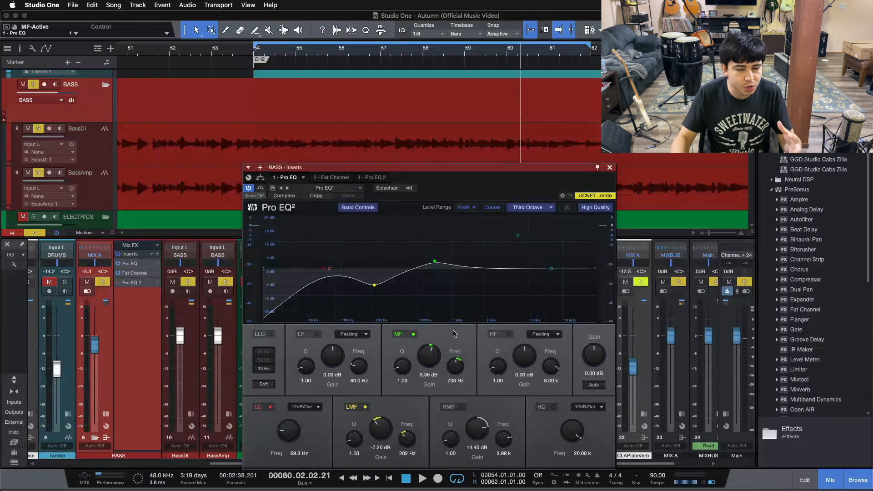
drag(500, 192, 484, 181)
key(F5)
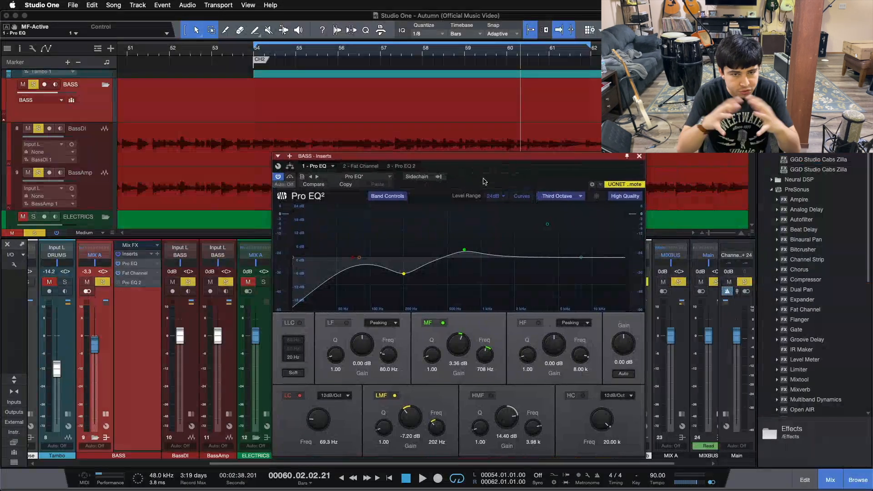
Step: Play the bass from bar 54 and compare it with the first Pro EQ's MF band off and on, leaving the band on
key(space)
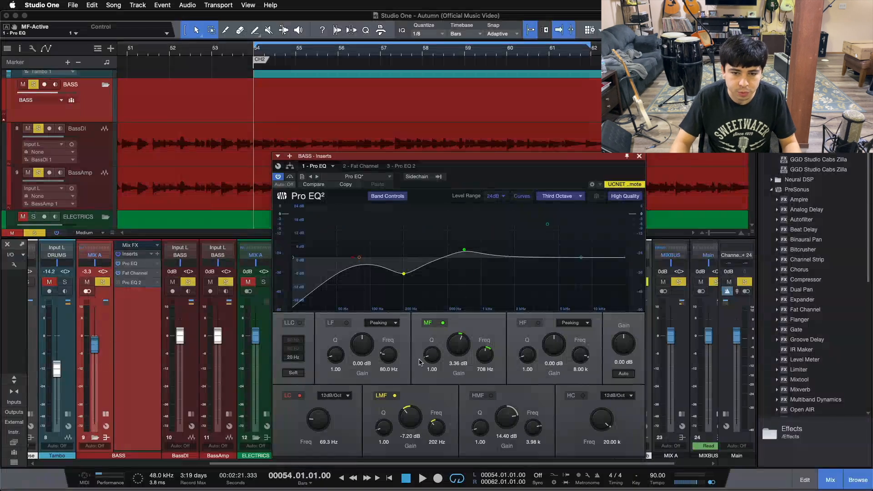
click(428, 324)
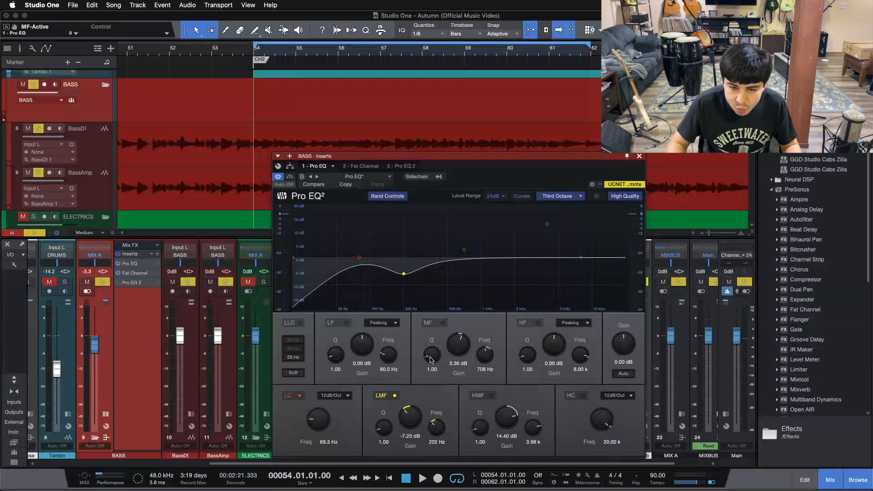
click(442, 323)
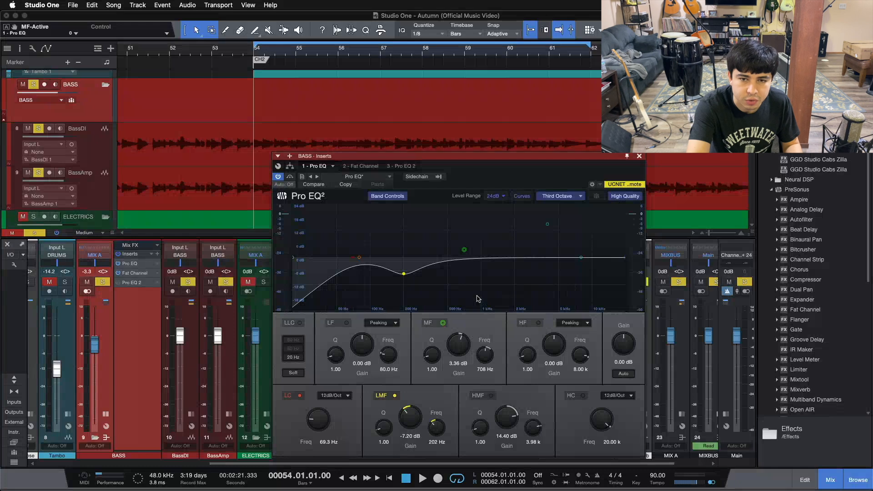
key(space)
click(435, 324)
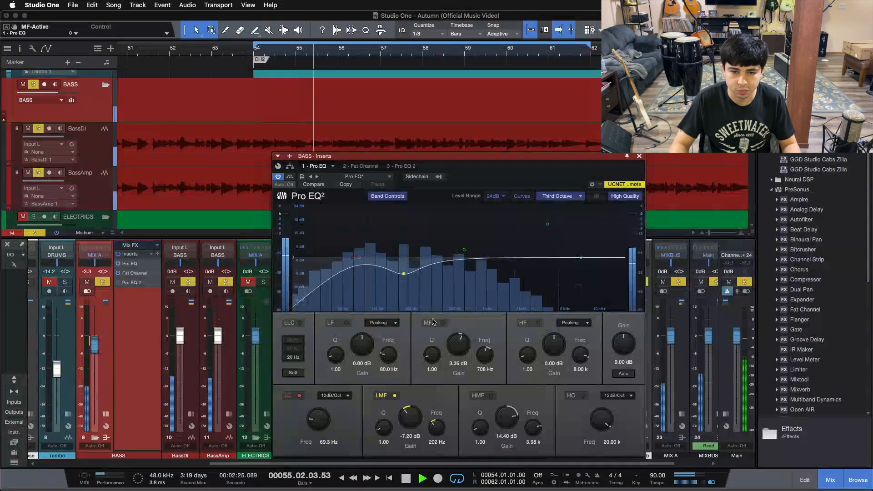
click(433, 323)
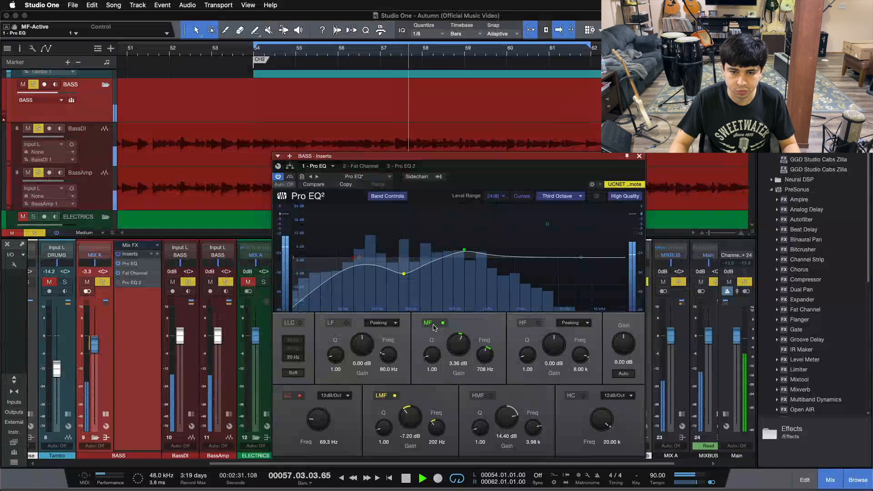
click(434, 326)
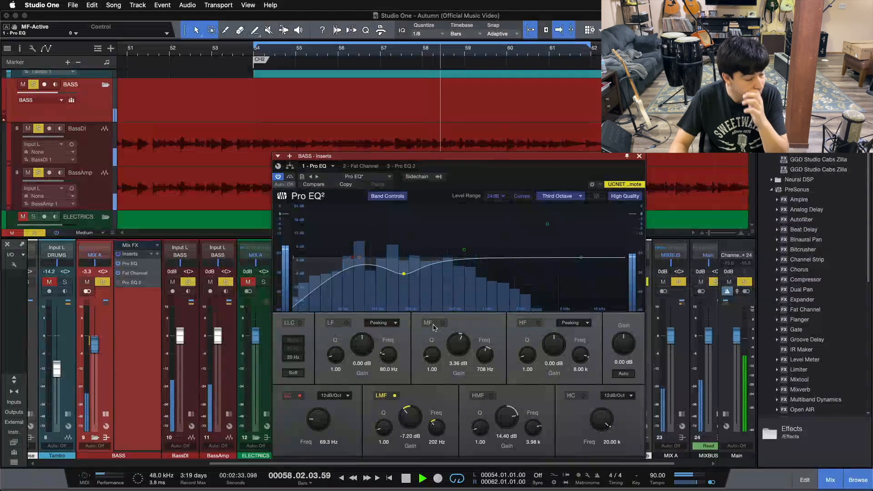
click(434, 325)
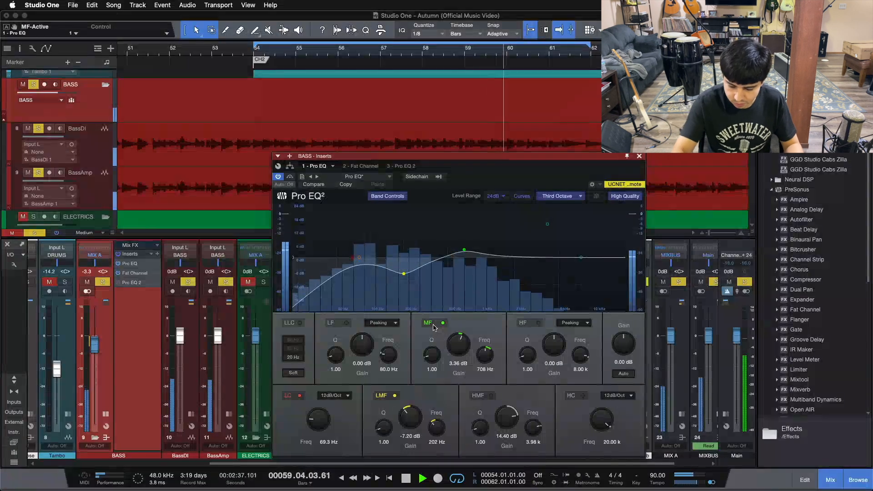
key(space)
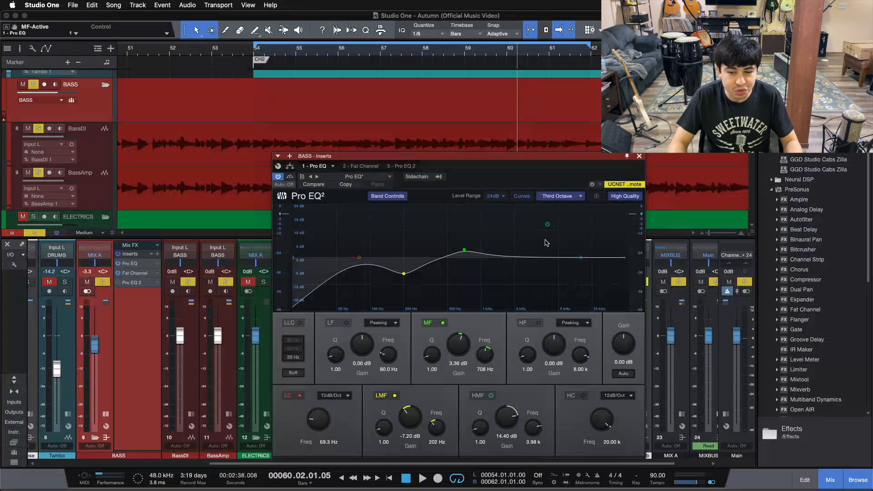
Step: Enable the HMF band in the BASS bus's first Pro EQ, comparing it off and on during playback from bar 54 and leaving it on
click(480, 397)
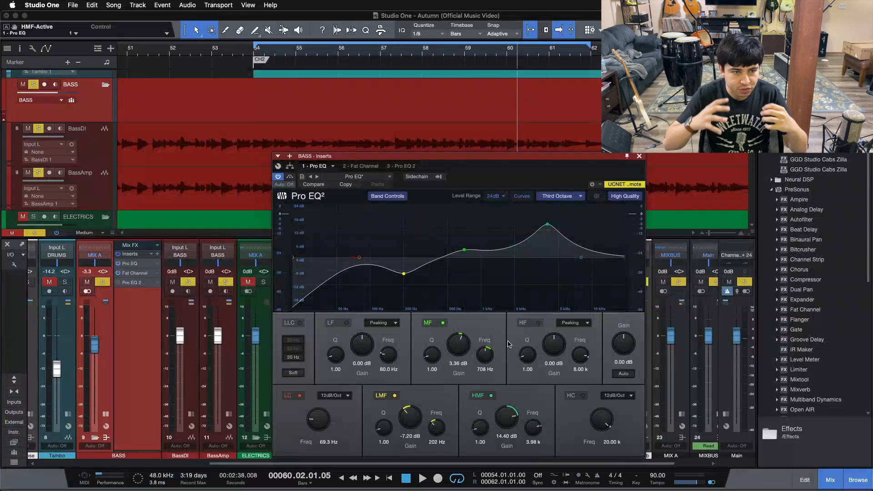
key(space)
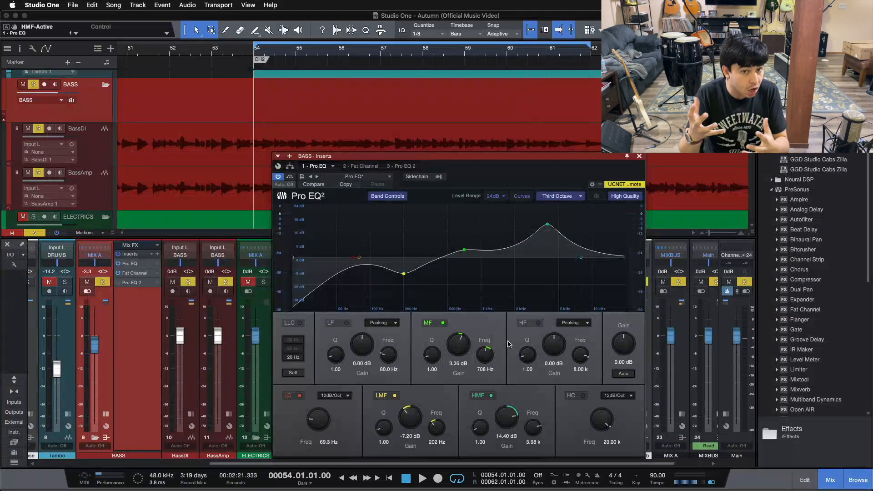
click(486, 397)
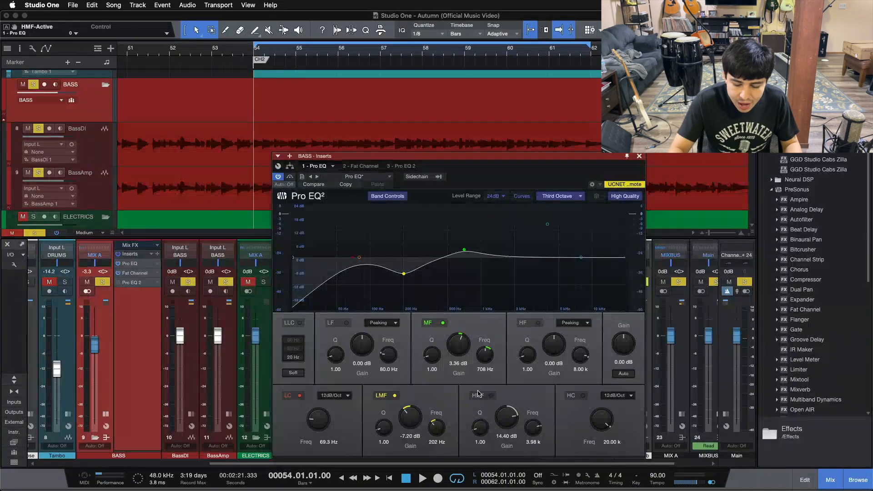
key(space)
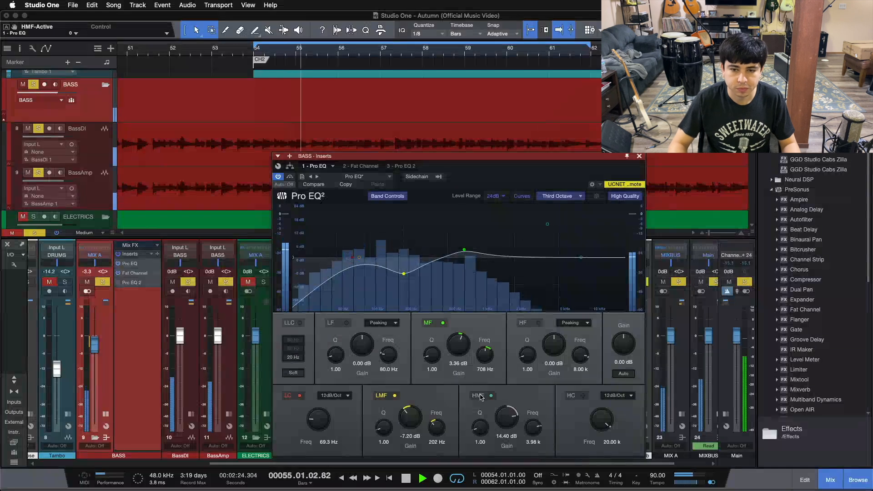
click(481, 395)
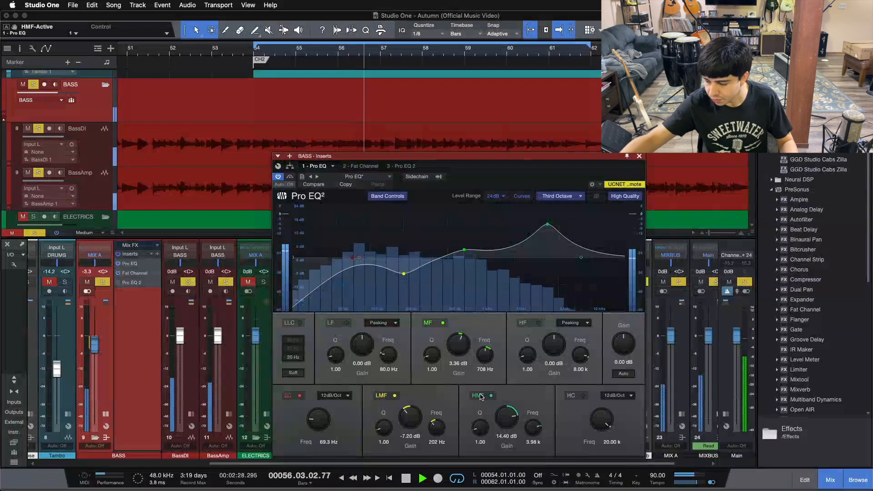
click(481, 395)
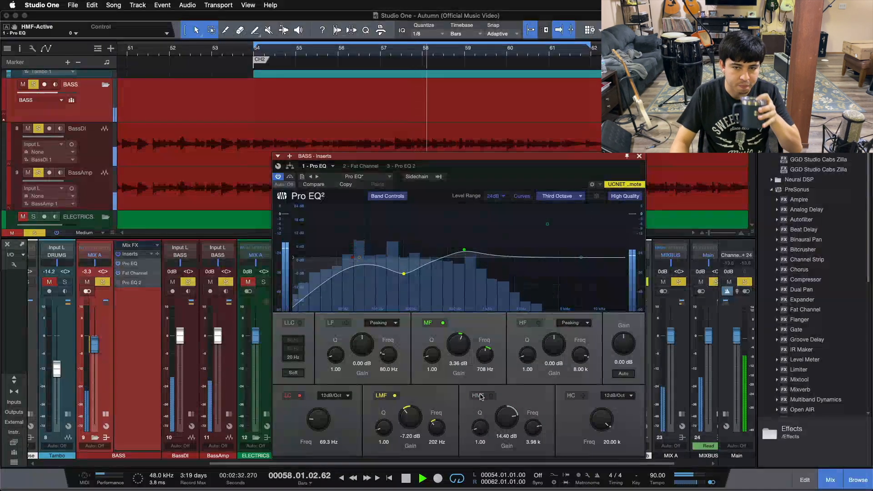
click(480, 395)
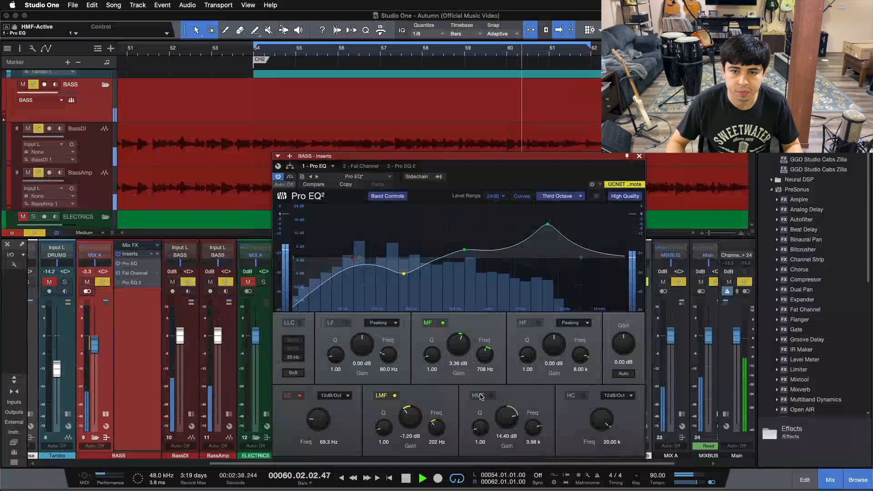
click(481, 395)
click(481, 396)
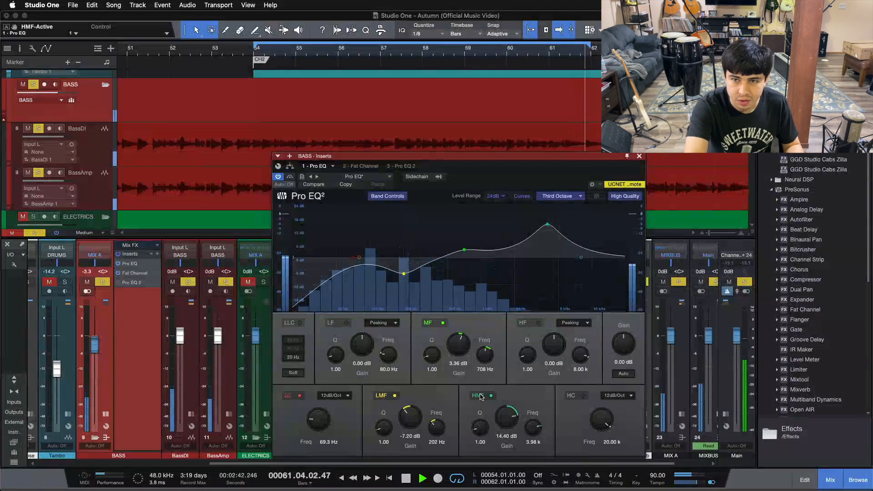
key(space)
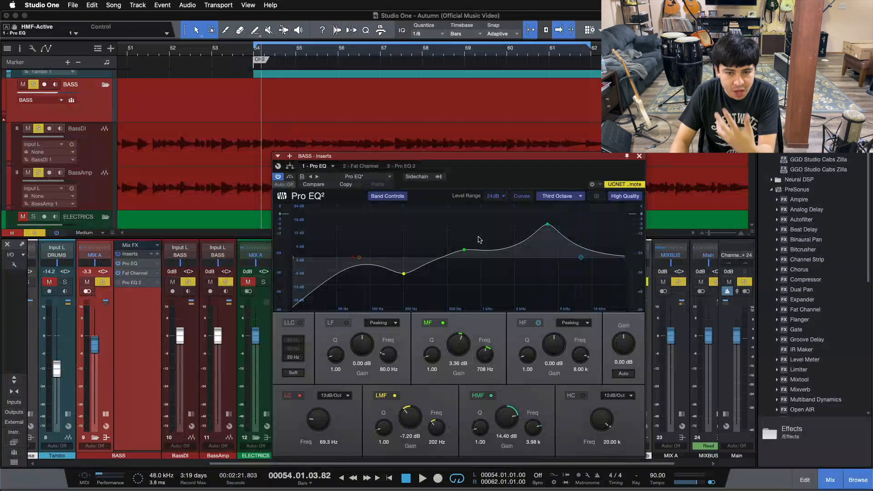
Step: Show the BASS bus's Pro EQ 2 and disable its LF band
click(406, 167)
click(277, 176)
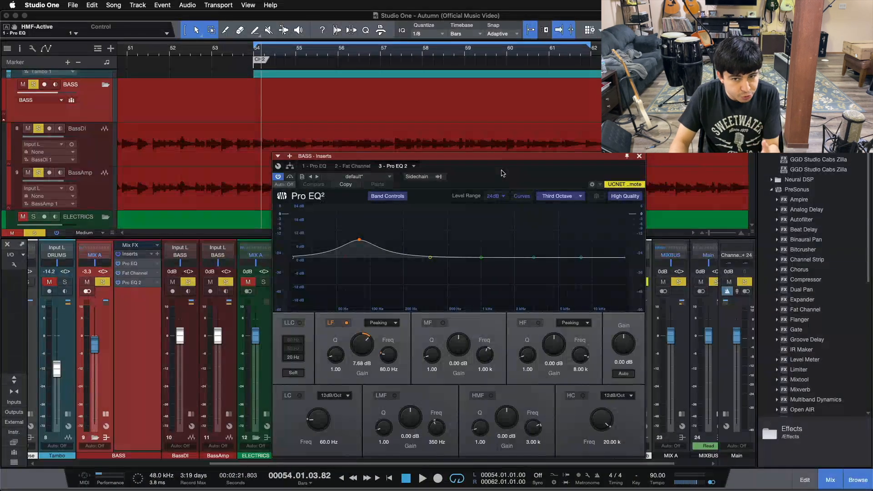
click(334, 324)
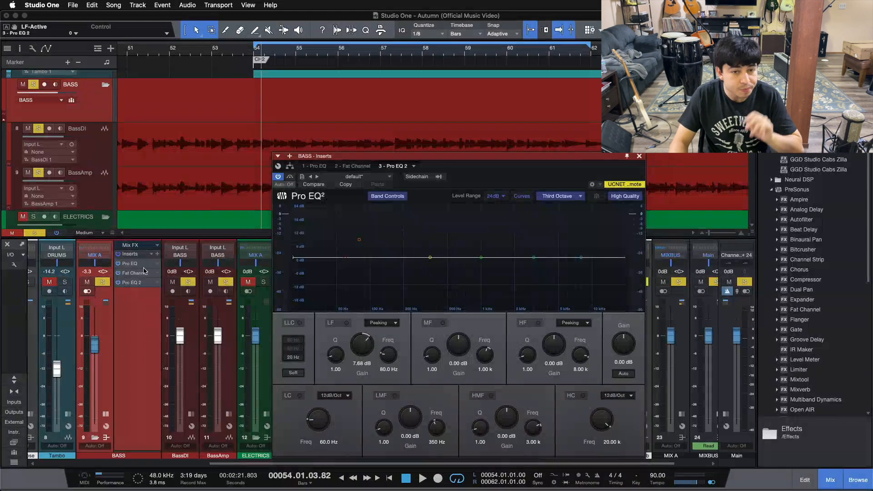
Step: Review the BASS bus's insert order by viewing the Fat Channel compressor and first Pro EQ, and return to Pro EQ 2
click(353, 166)
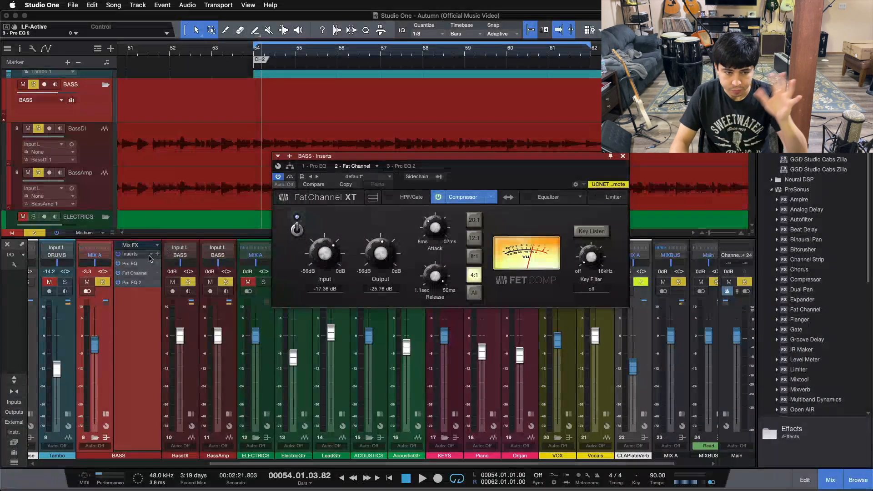
click(139, 266)
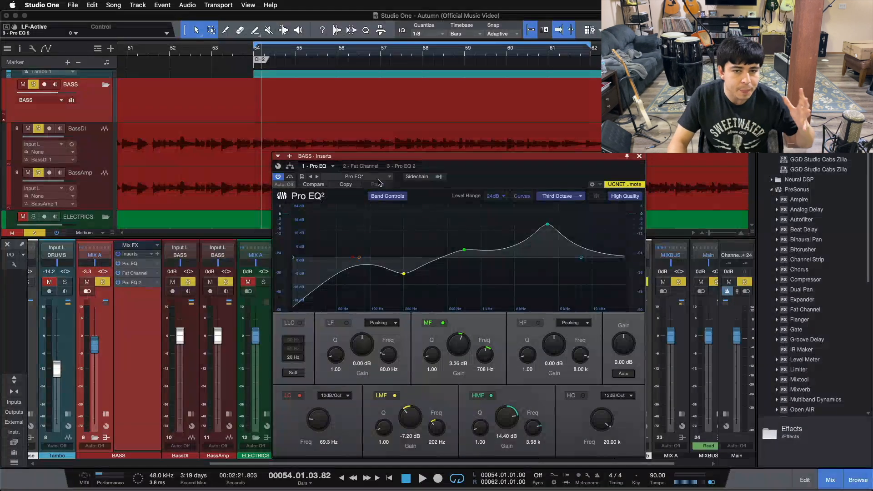
click(368, 168)
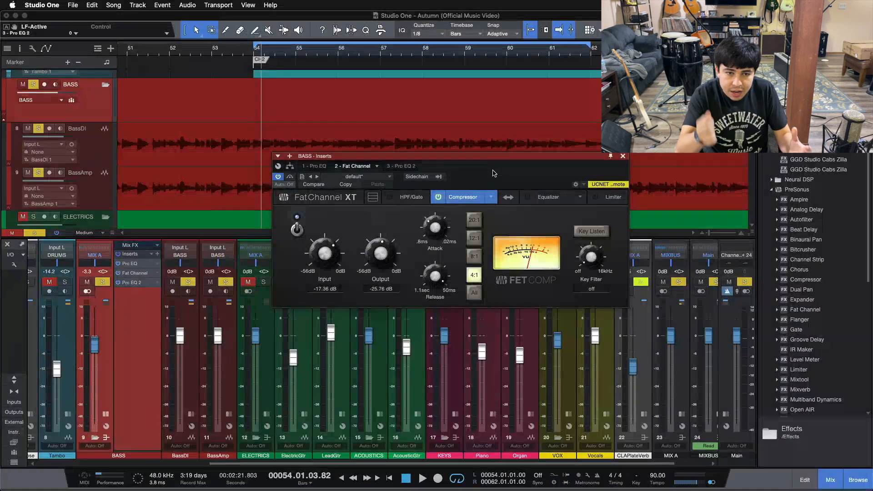
click(406, 166)
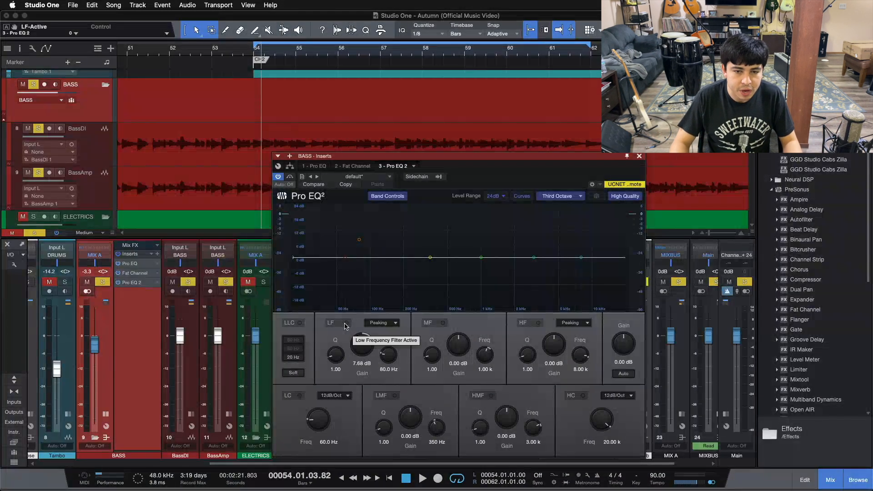
Step: Play the bass from bar 54 and compare Pro EQ 2's LF band off and on, leaving the band enabled
key(Home)
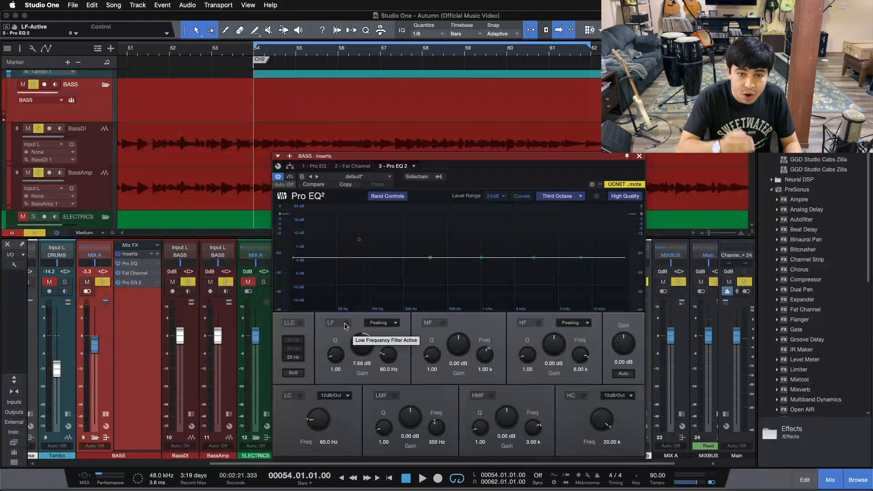
key(space)
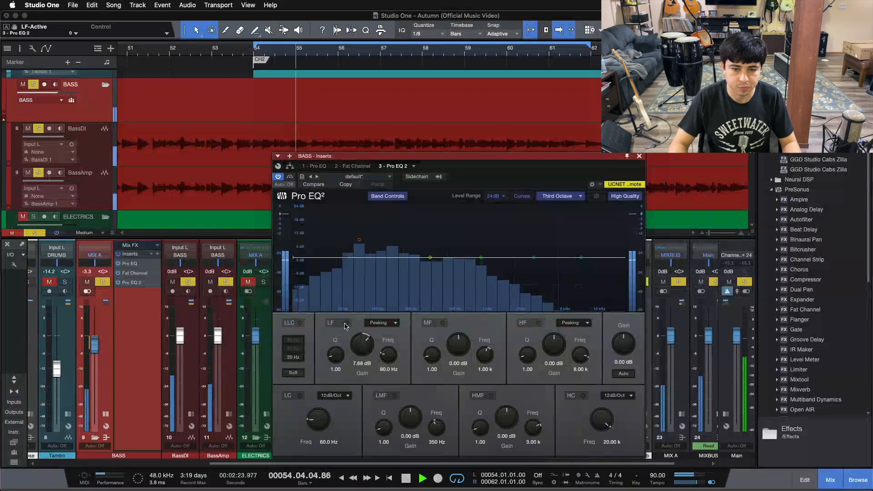
click(346, 324)
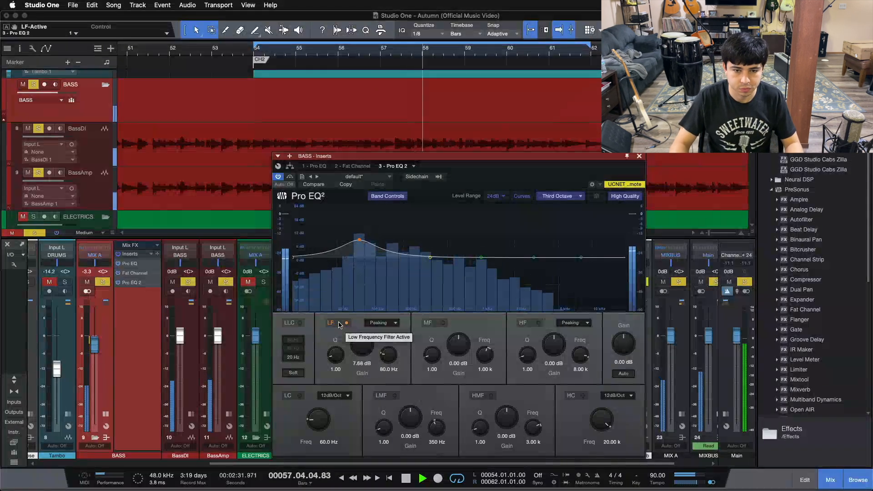
click(339, 324)
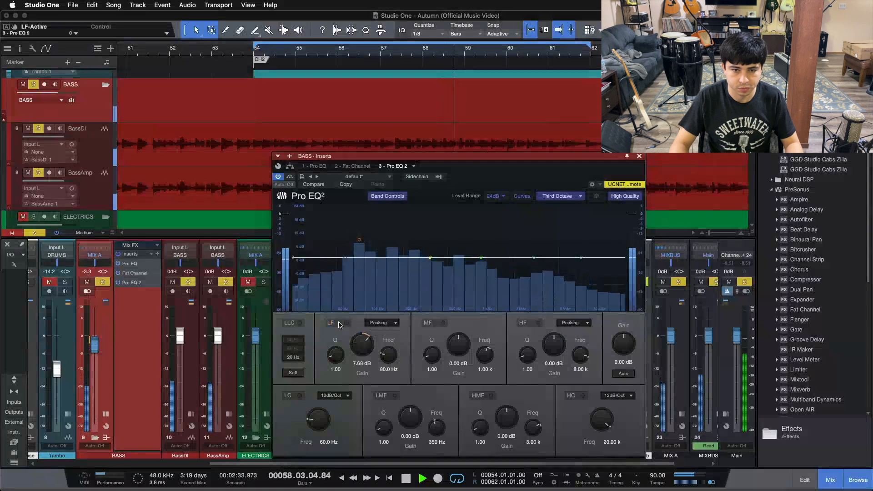
click(339, 324)
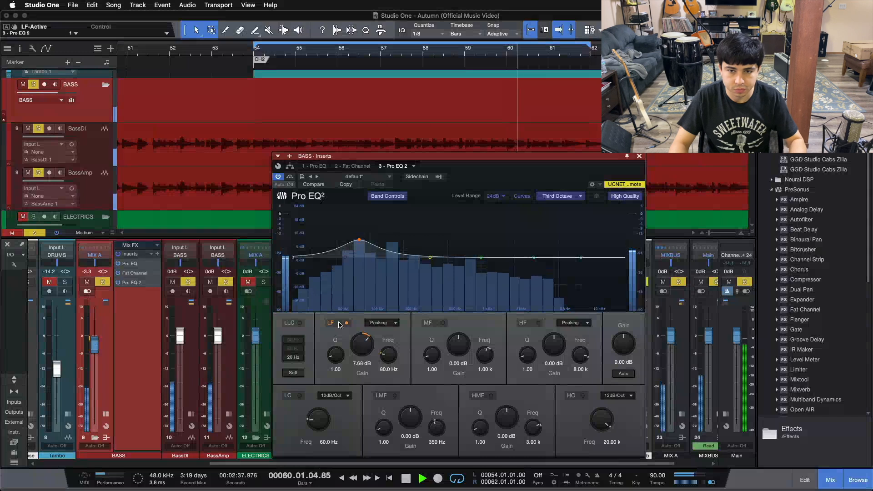
click(339, 324)
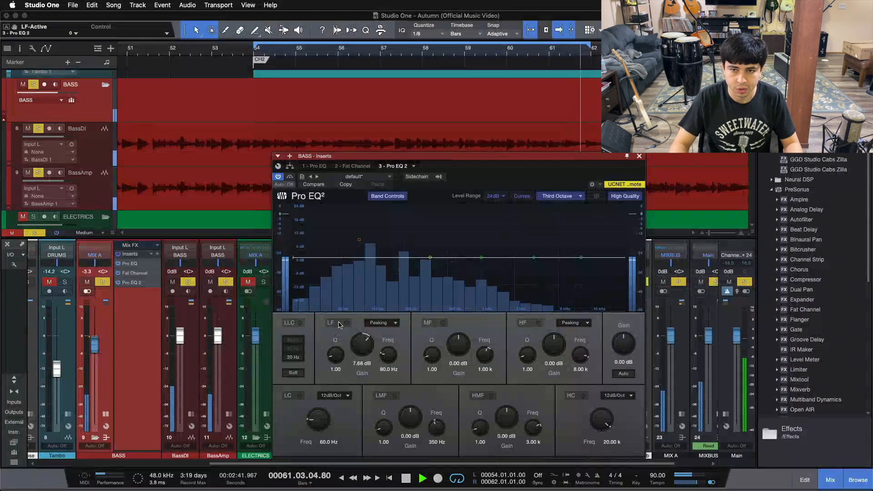
click(338, 324)
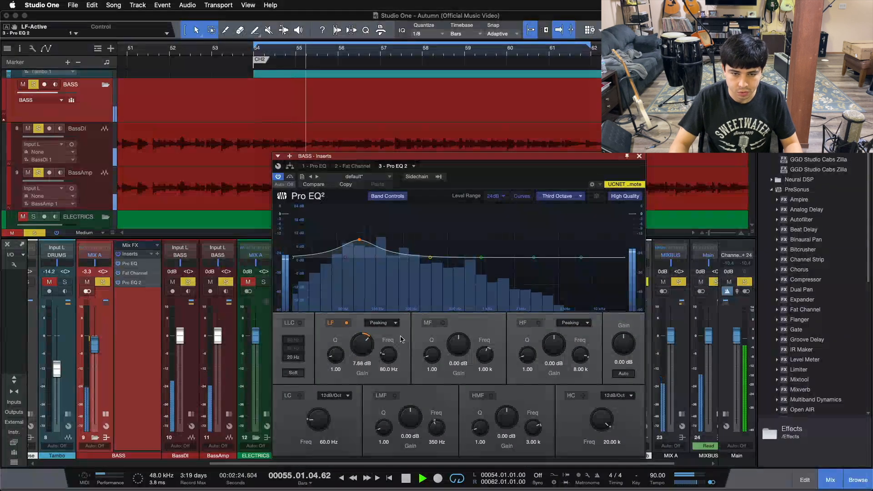
key(space)
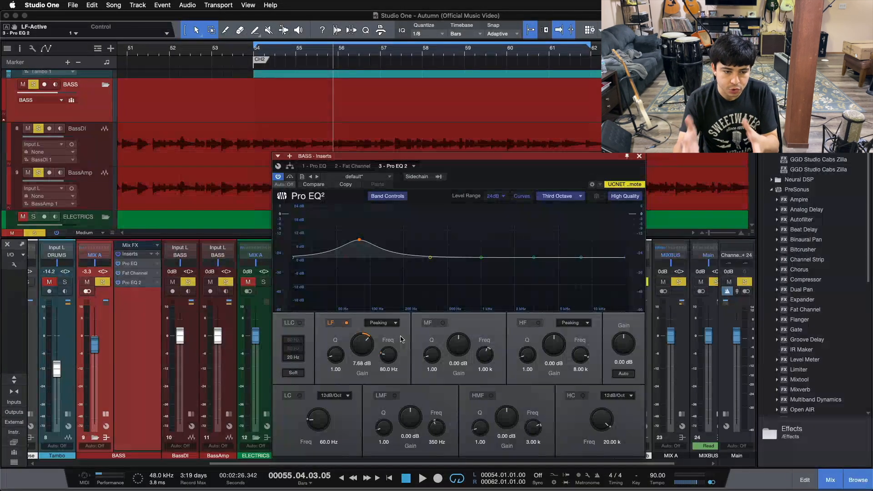
Step: Revisit the BASS bus's first Pro EQ and Fat Channel compressor, ending on Pro EQ 2's low-frequency boost
click(313, 166)
click(345, 167)
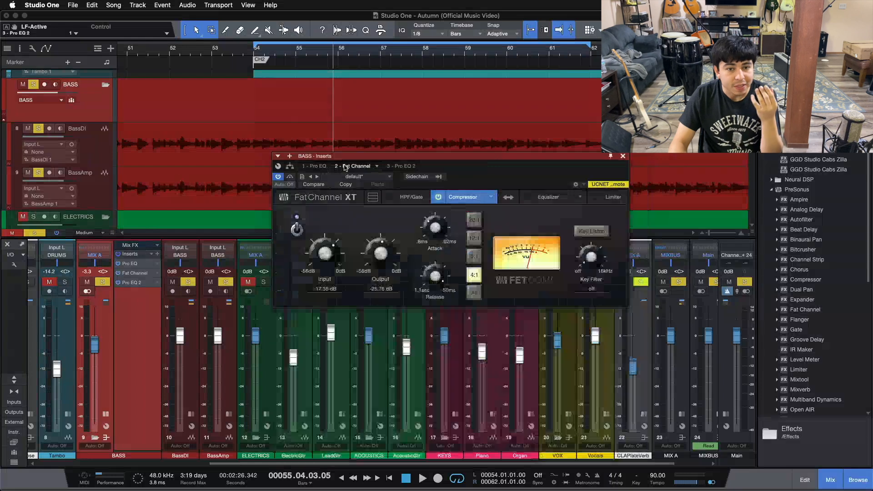
click(391, 168)
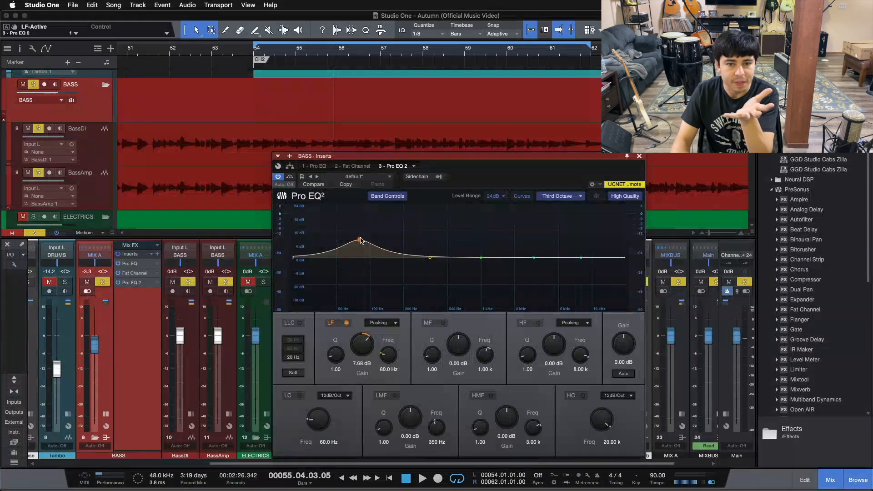
Step: Close the BASS inserts window and clear the solo on the bass bus and its tracks
click(639, 156)
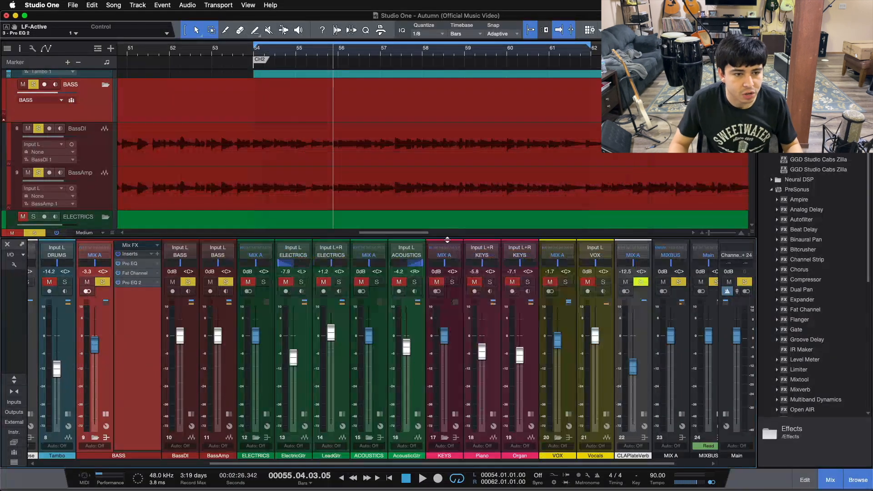
key(shift+s)
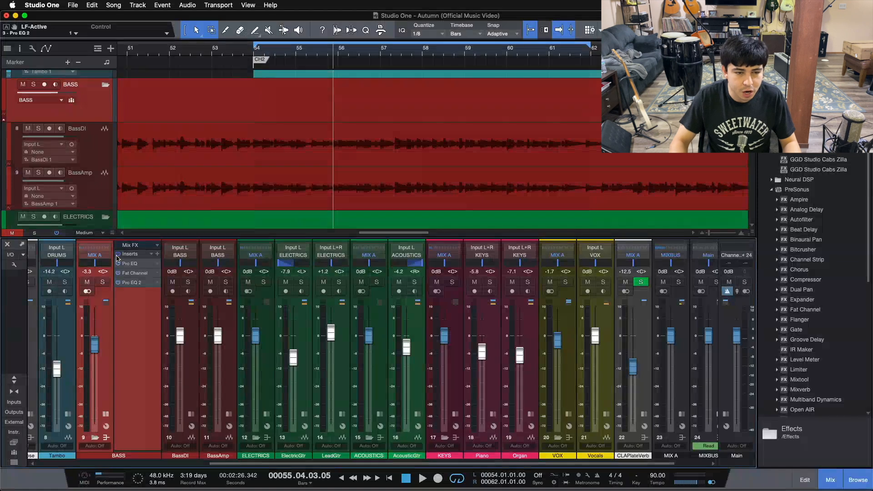
Step: Play the full mix from bar 54 and compare all BASS bus inserts bypassed and active, leaving them active
key(space)
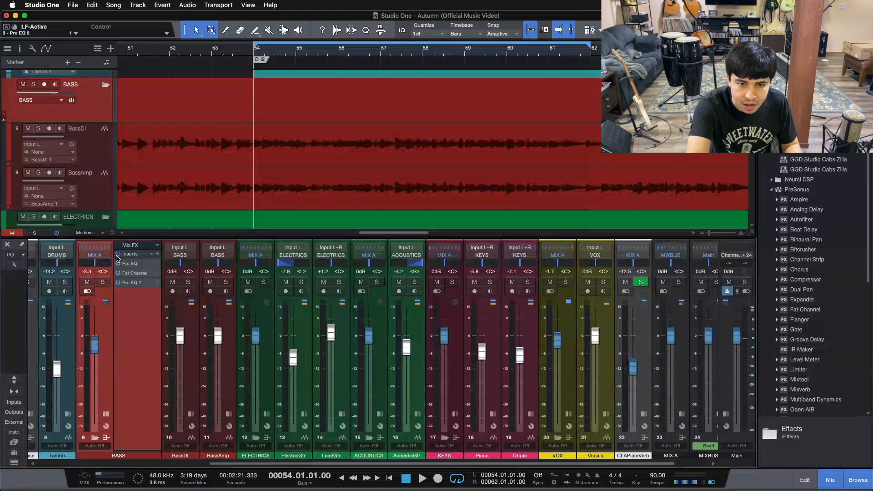
key(space)
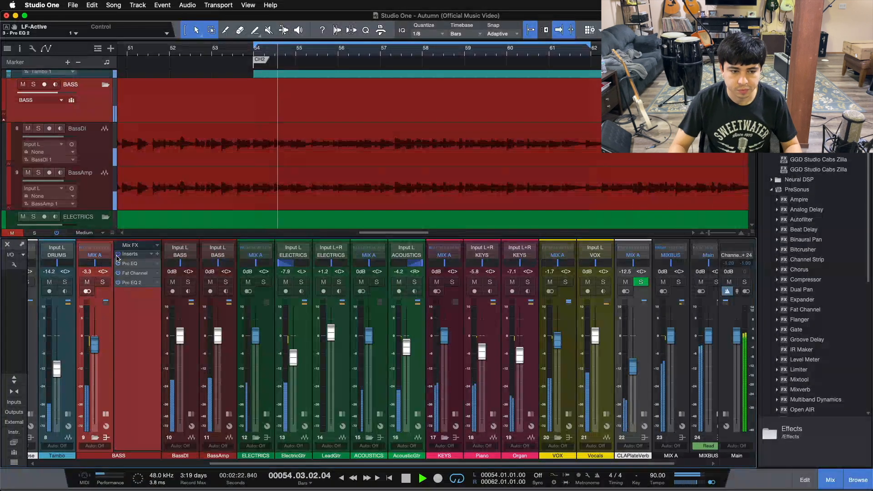
click(118, 255)
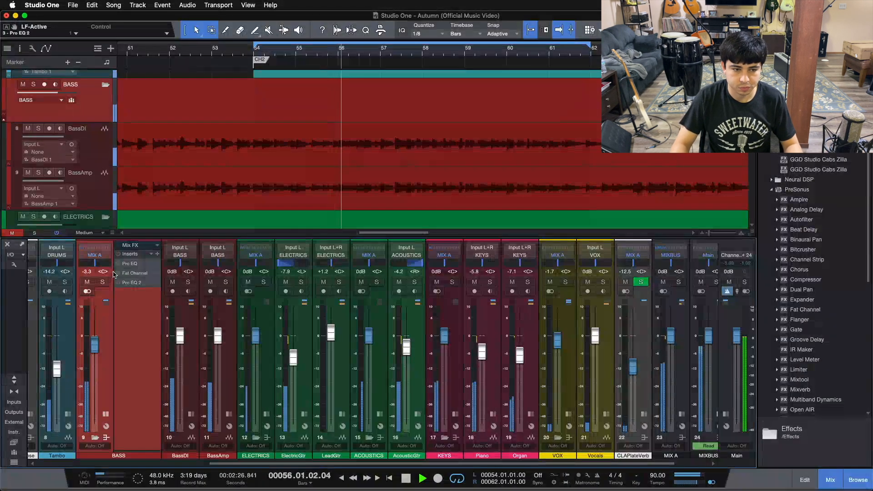
click(118, 254)
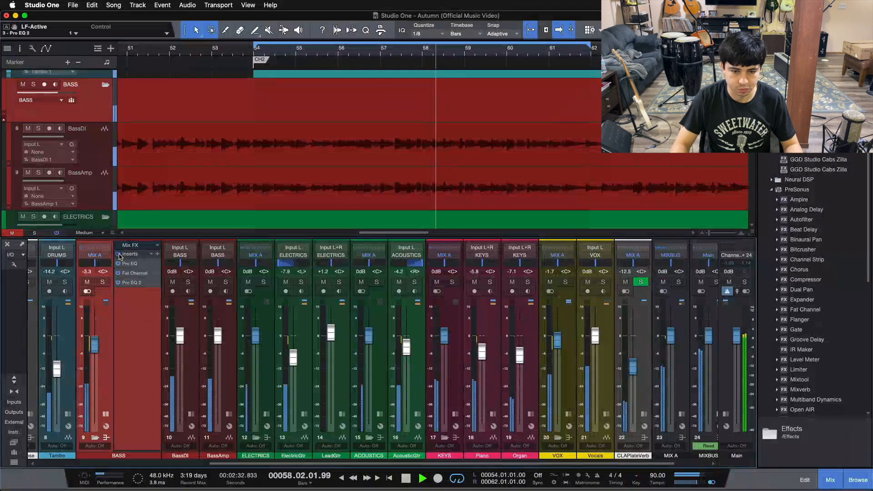
click(119, 255)
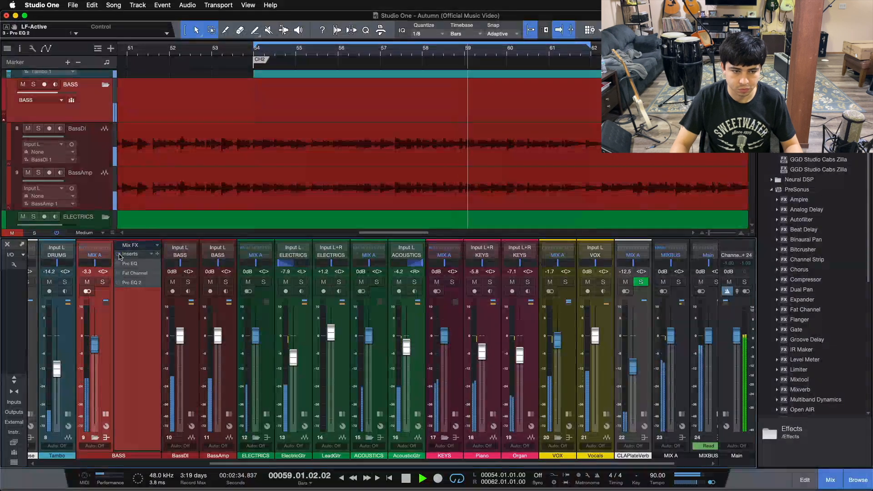
click(118, 255)
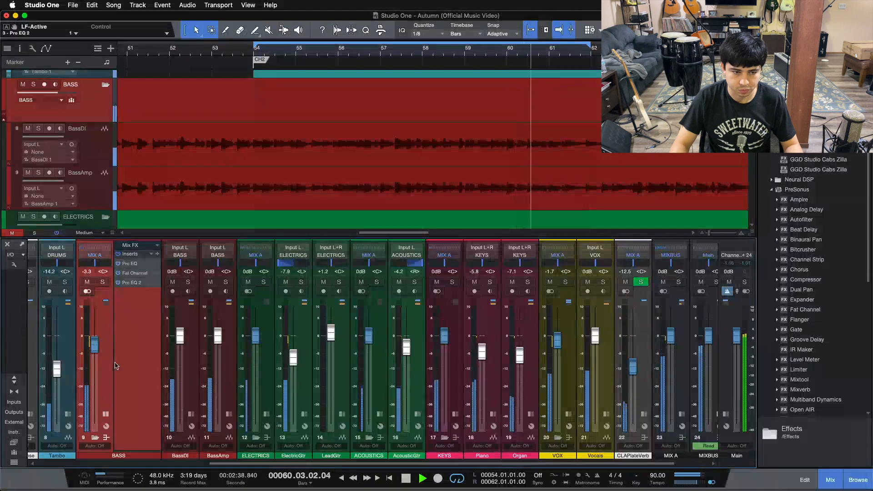
Step: Solo the BASS bus, compare all its inserts bypassed and active during playback, leave them active and stop playback
click(103, 283)
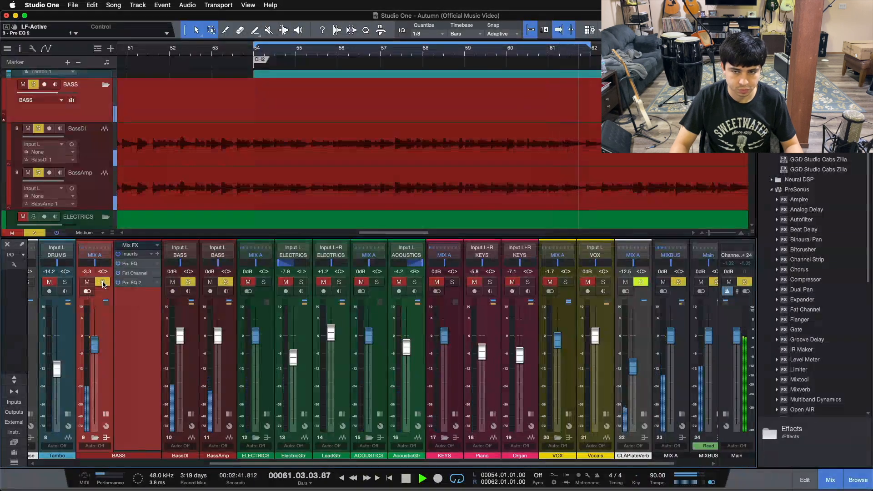
click(119, 254)
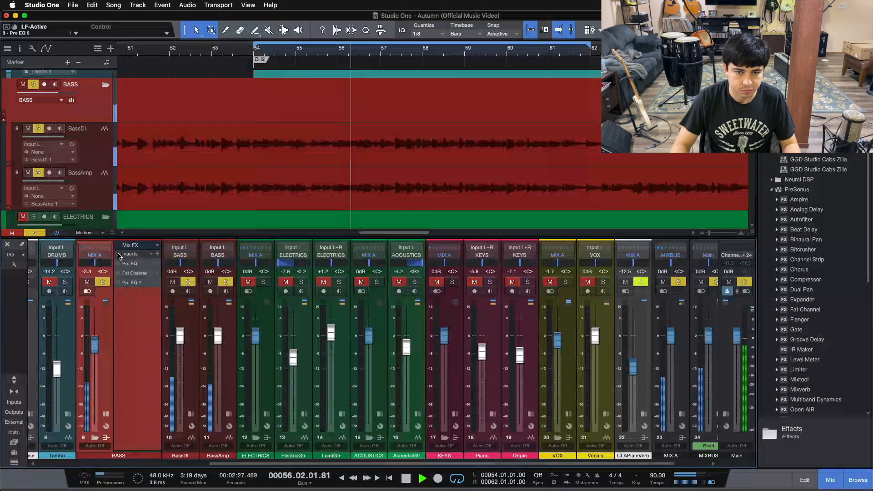
click(119, 255)
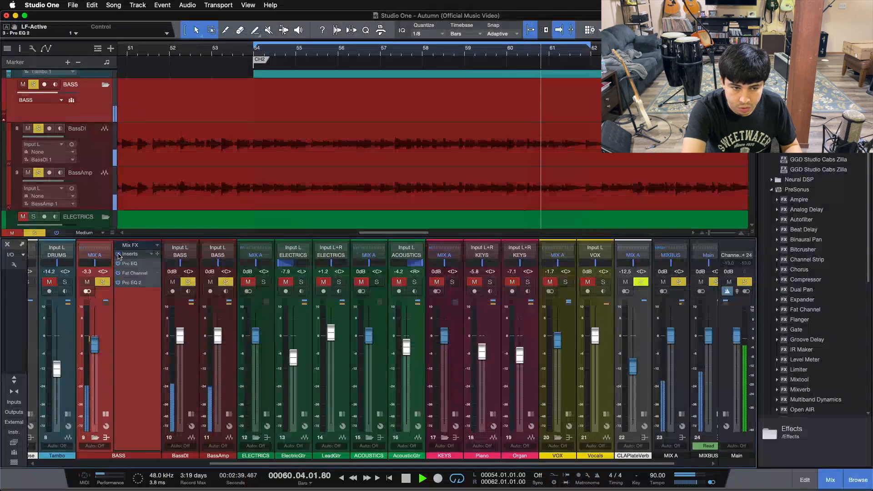
key(space)
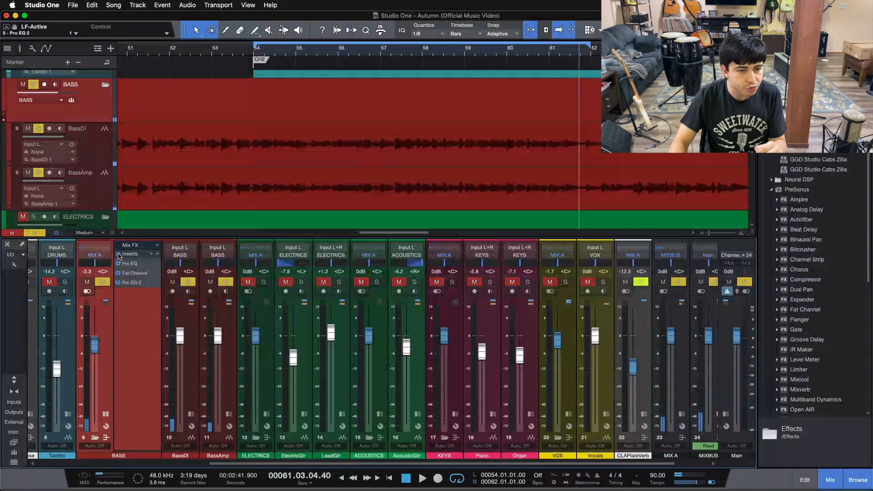
Step: Reopen the BASS bus's inserts and review the first Pro EQ and Fat Channel compressor, ending on Pro EQ 2's LF boost
double_click(129, 264)
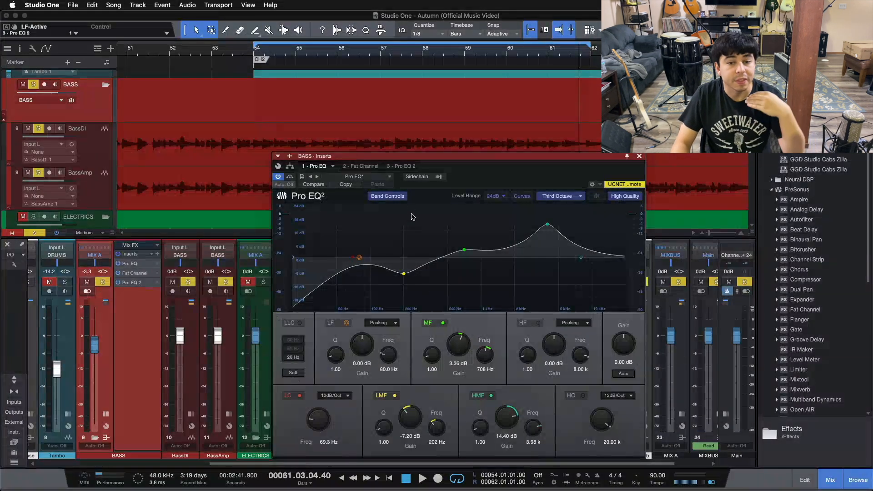
click(398, 166)
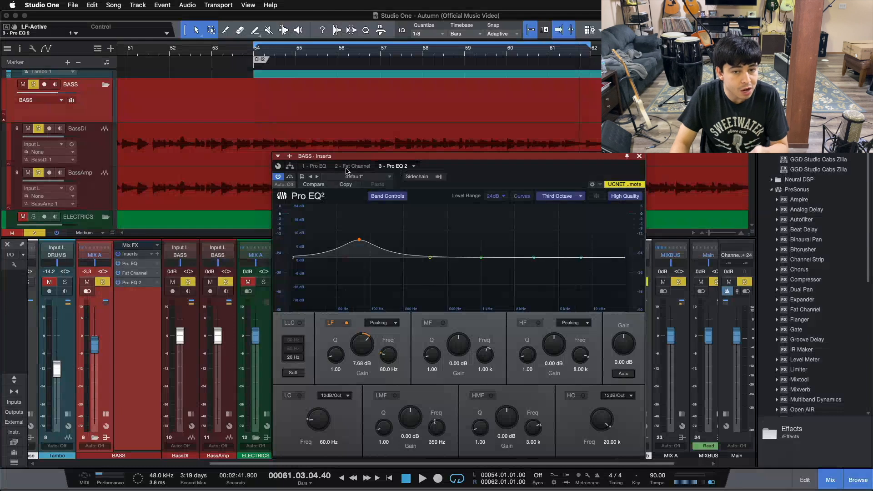
click(317, 166)
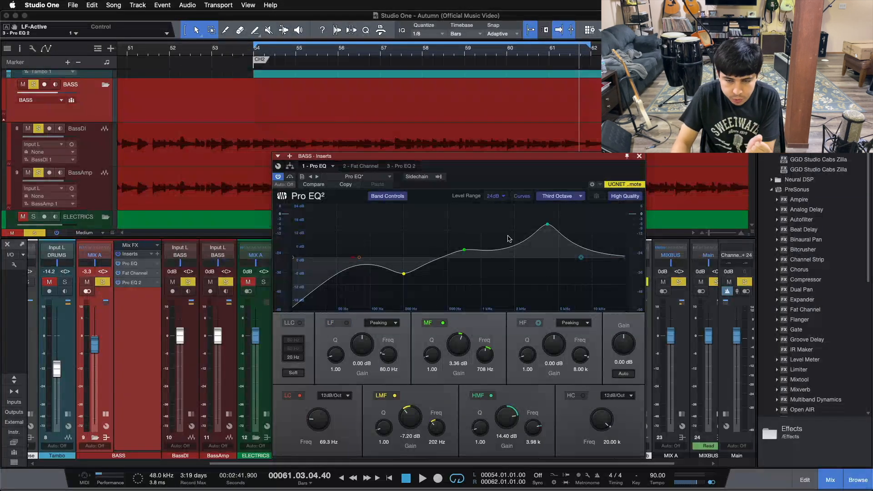
click(363, 166)
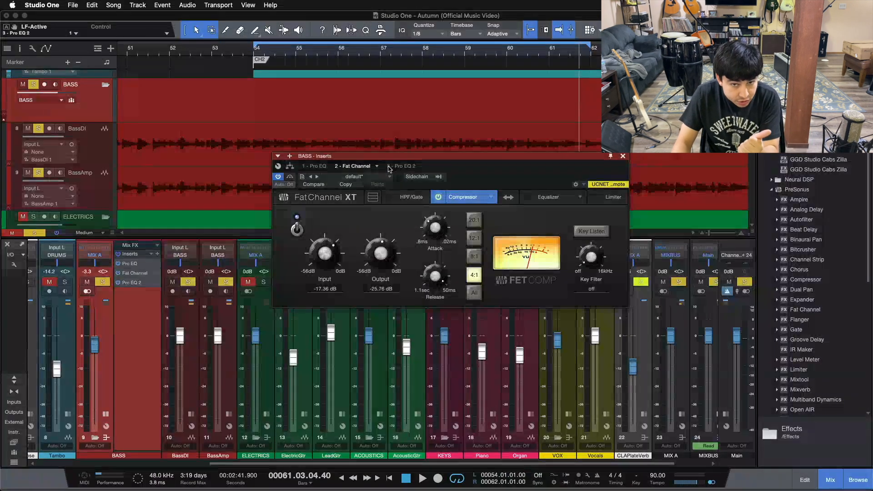
click(390, 167)
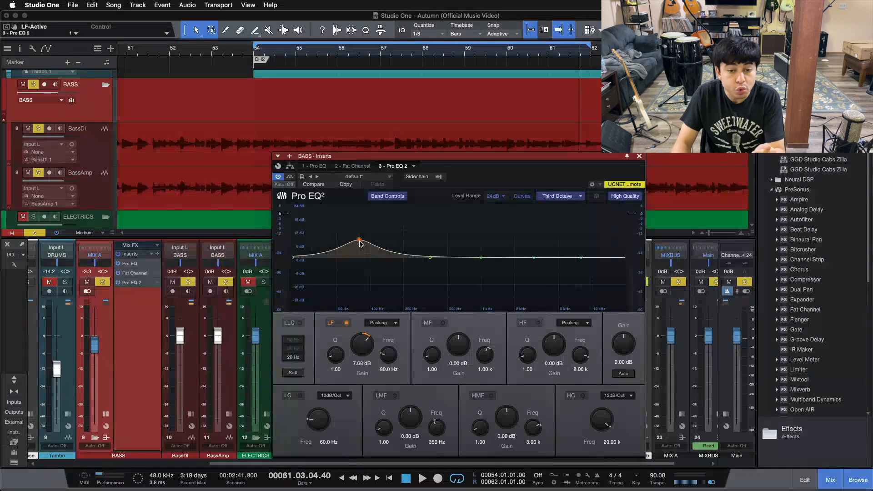